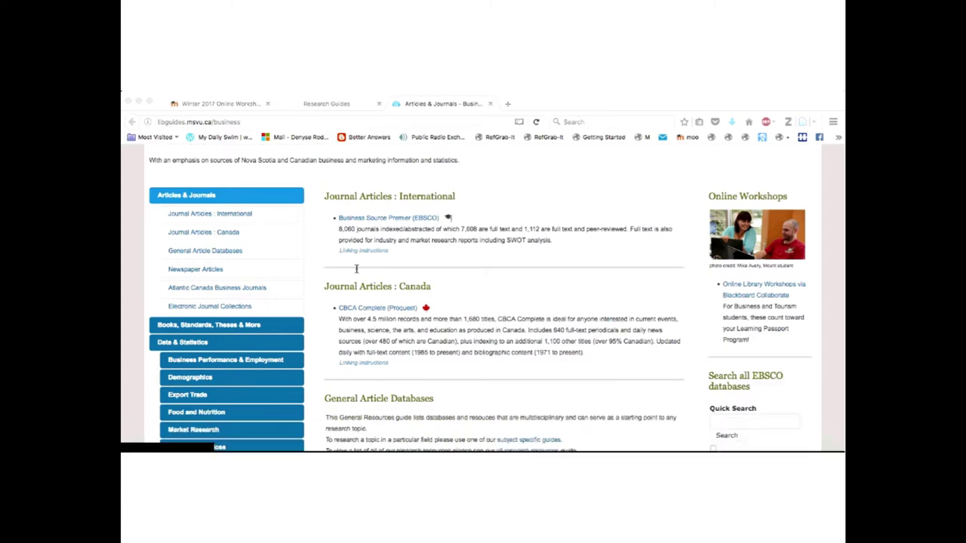
Open the Business Source Premier (EBSCO) database and log in with the library username and password.
{"action": "left_click", "coordinate": [359, 222]}
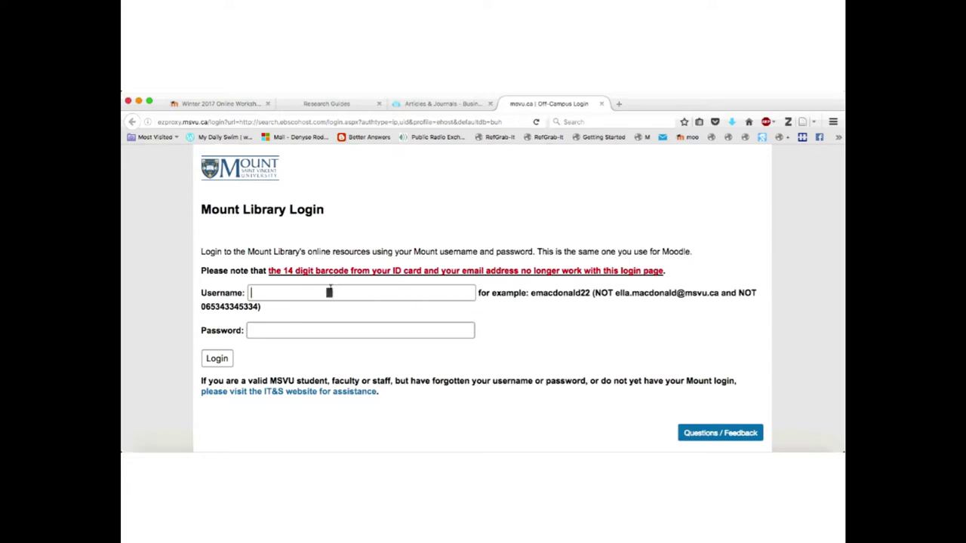
{"action": "type", "text": "d"}
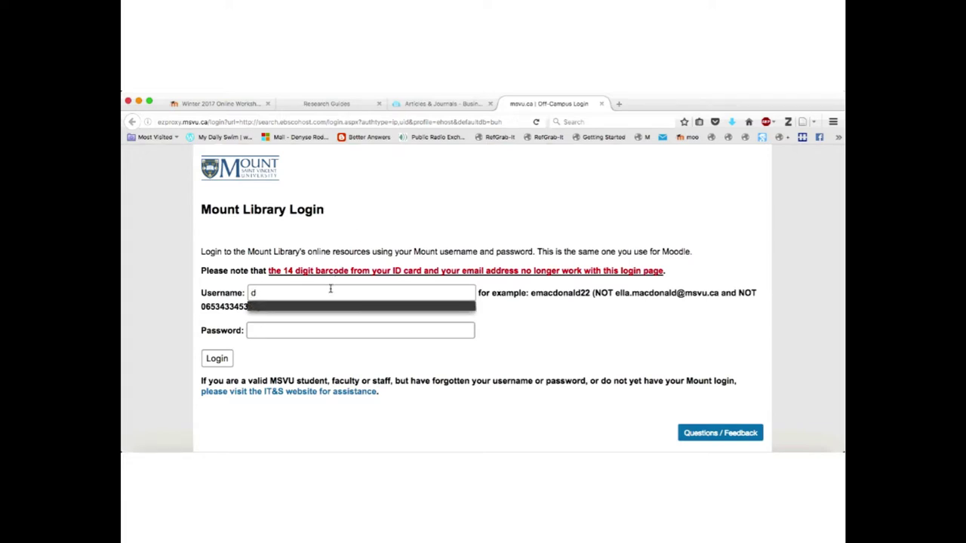
{"action": "left_click", "coordinate": [312, 312]}
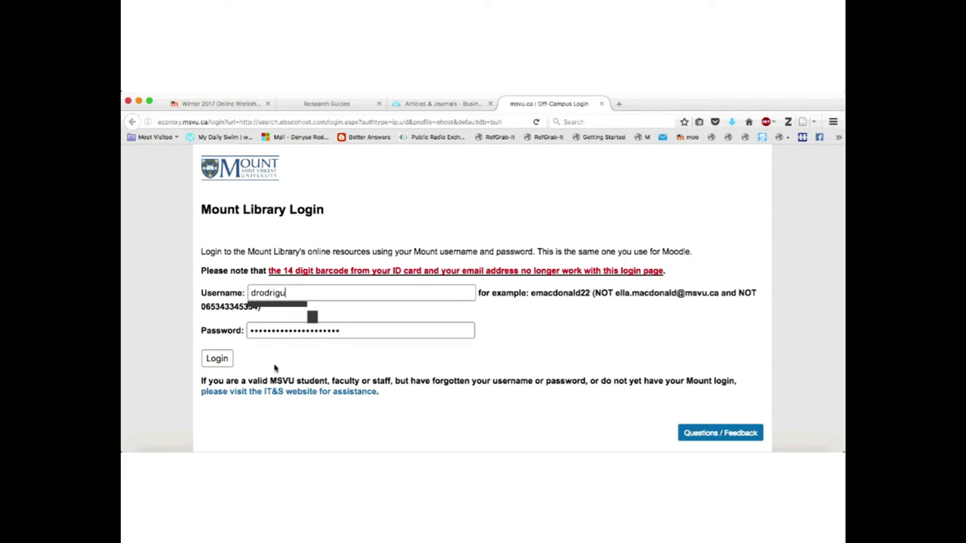
{"action": "left_click", "coordinate": [225, 360]}
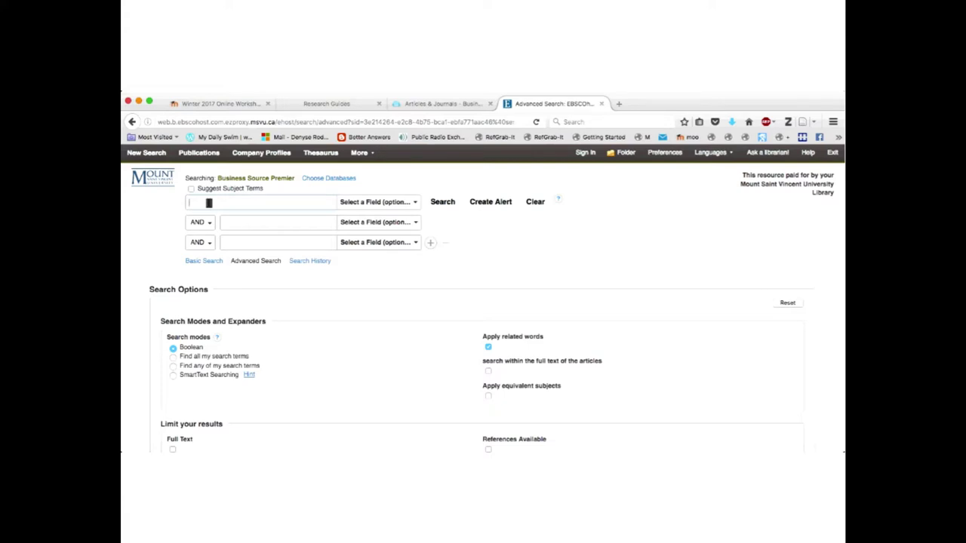
Enter accounting as the first search term and government as the second, combined with AND.
{"action": "type", "text": "c"}
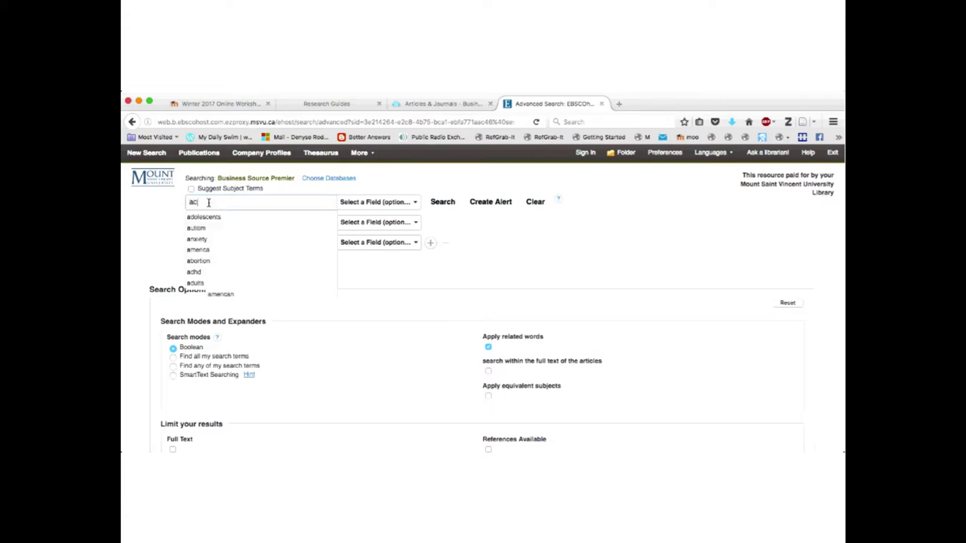
{"action": "type", "text": "counting"}
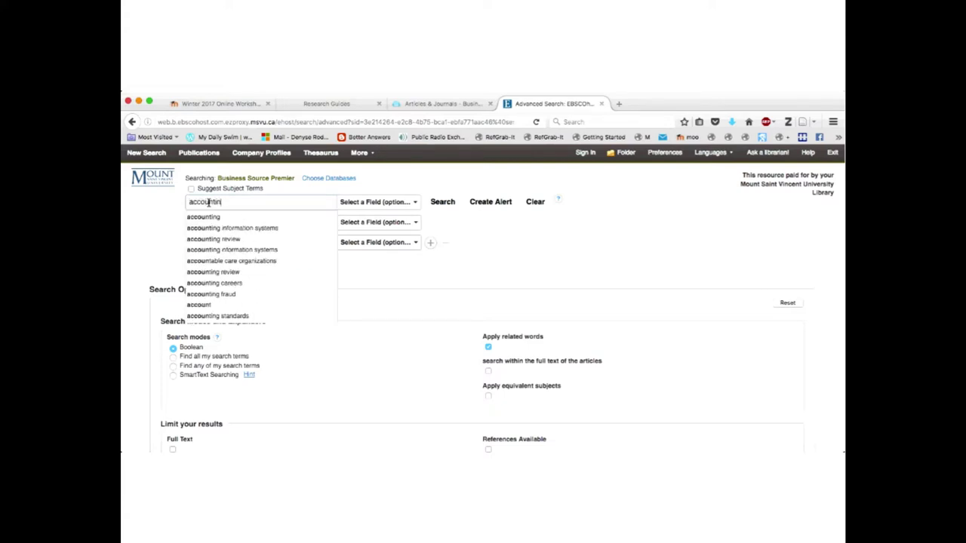
{"action": "left_click", "coordinate": [156, 220]}
{"action": "left_click", "coordinate": [224, 222]}
{"action": "type", "text": "government"}
{"action": "left_click", "coordinate": [474, 217]}
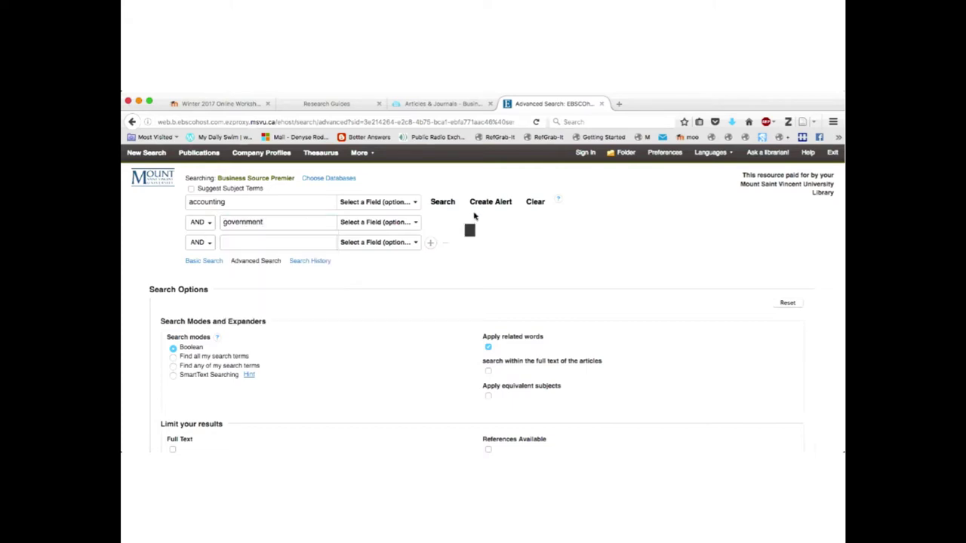
Expand the second search term to "government or public sector" and run the search.
{"action": "left_click", "coordinate": [292, 222]}
{"action": "key", "text": "Down"}
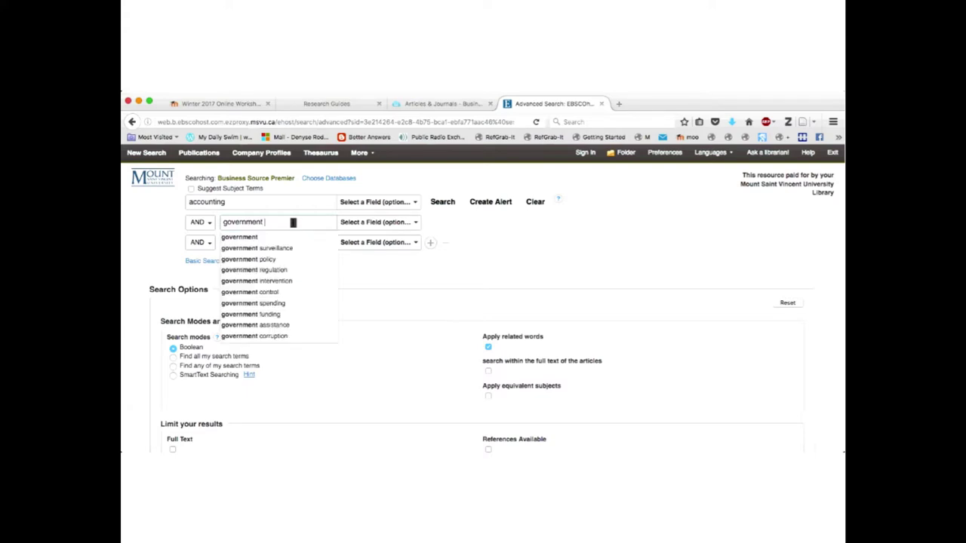
{"action": "type", "text": "or p"}
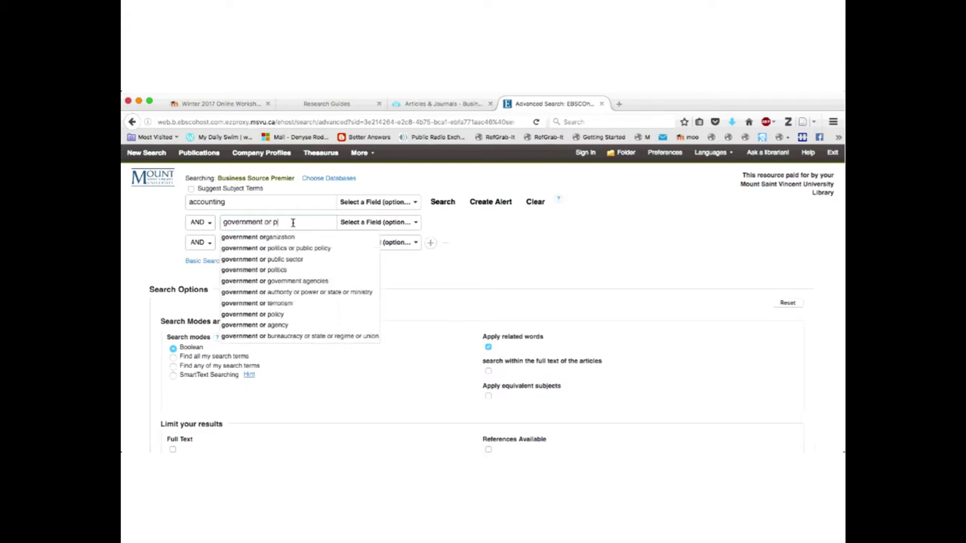
{"action": "type", "text": "ublic"}
{"action": "type", "text": " sec"}
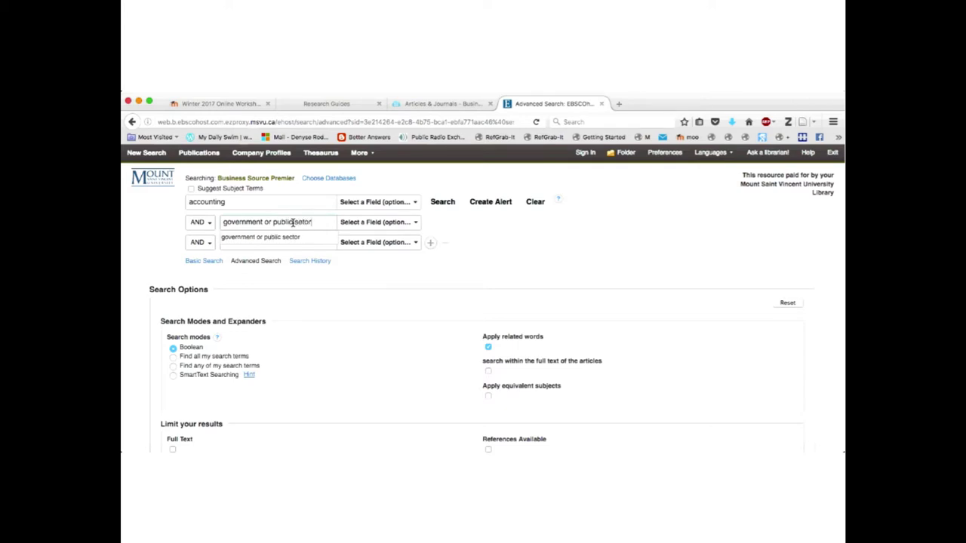
{"action": "left_click", "coordinate": [277, 237]}
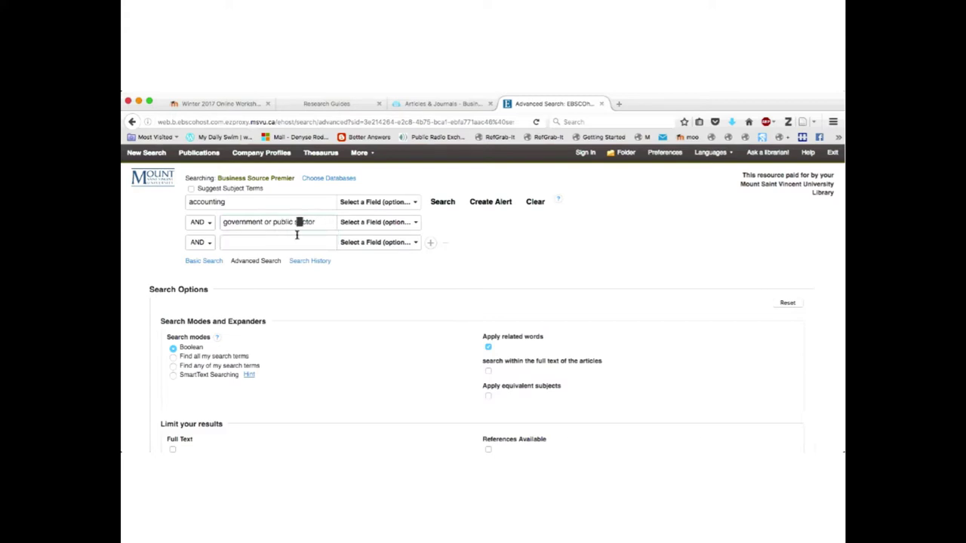
{"action": "left_click", "coordinate": [441, 203]}
{"action": "left_click", "coordinate": [440, 205]}
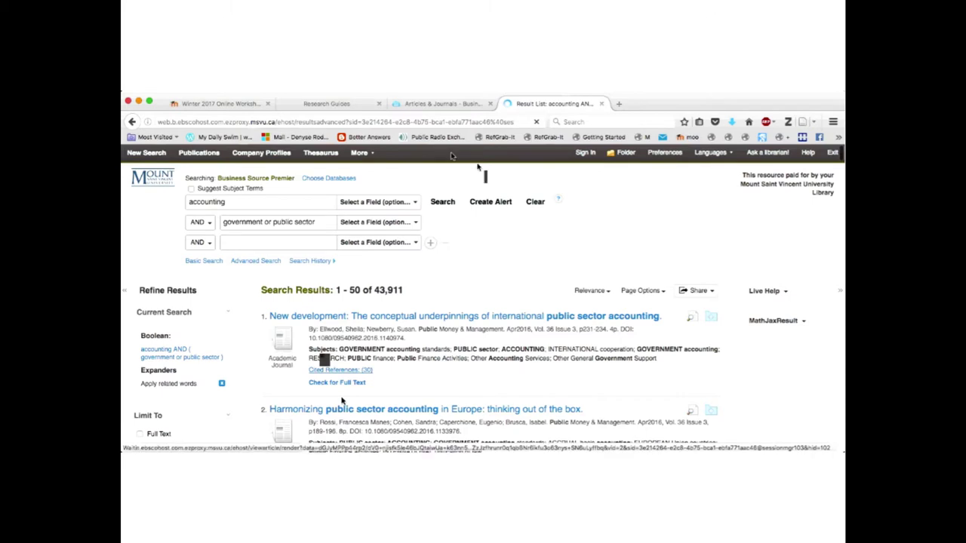
Add two extra search rows beneath the third search term row.
{"action": "left_click", "coordinate": [235, 242]}
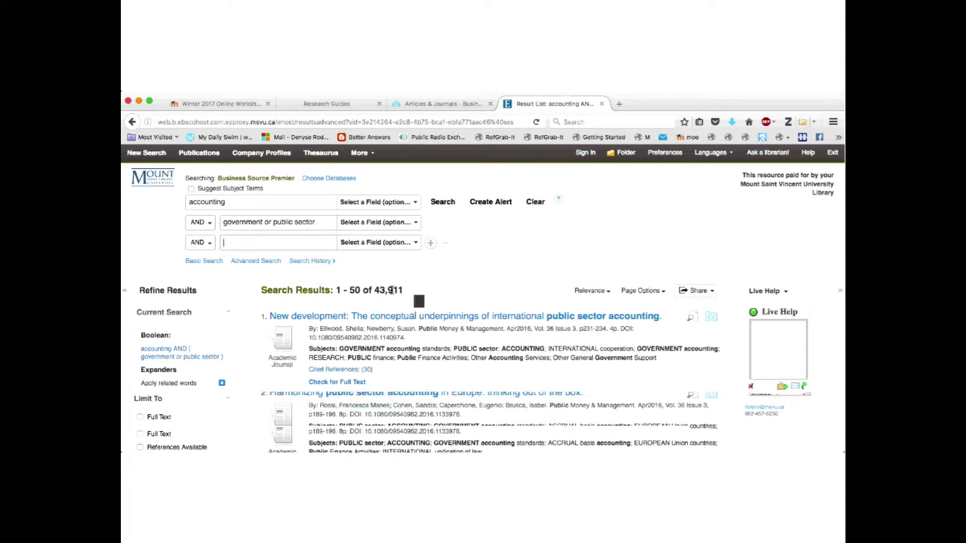
{"action": "scroll", "coordinate": [267, 206], "scroll_direction": "down", "scroll_amount": 1}
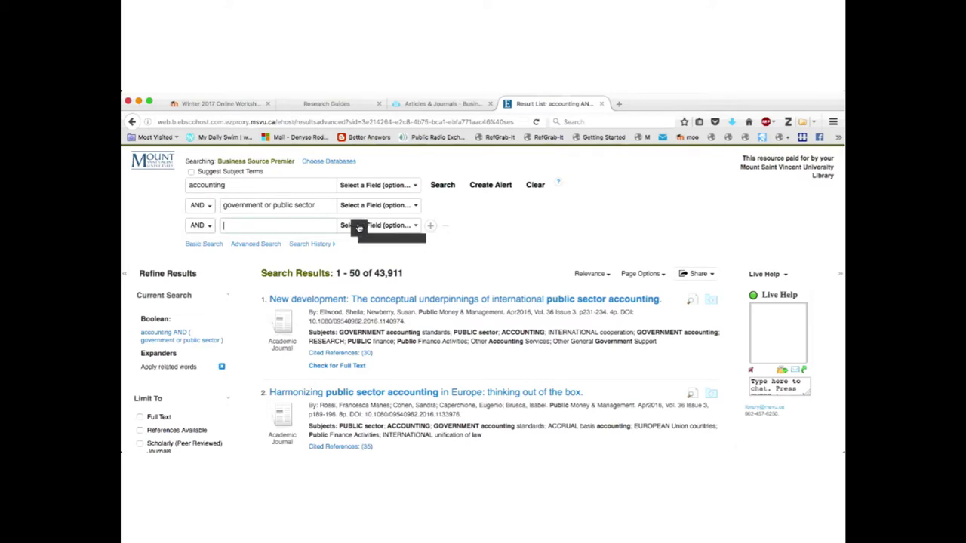
{"action": "left_click", "coordinate": [252, 221]}
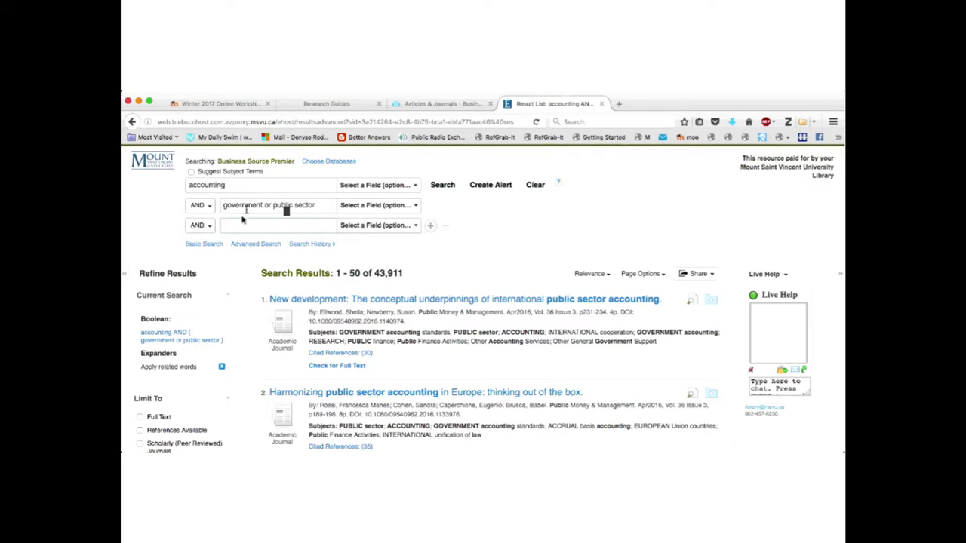
{"action": "left_click", "coordinate": [344, 244]}
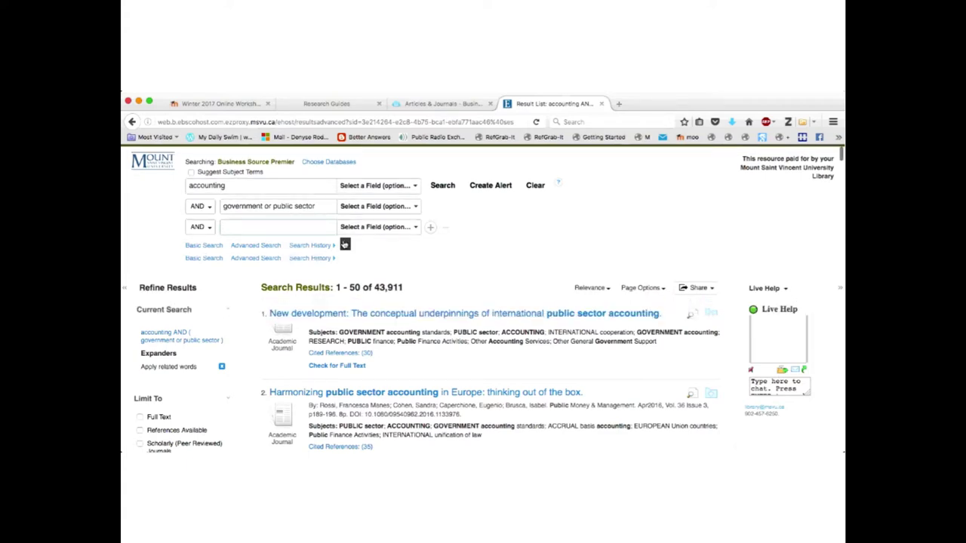
{"action": "scroll", "coordinate": [344, 244], "scroll_direction": "down", "scroll_amount": 2}
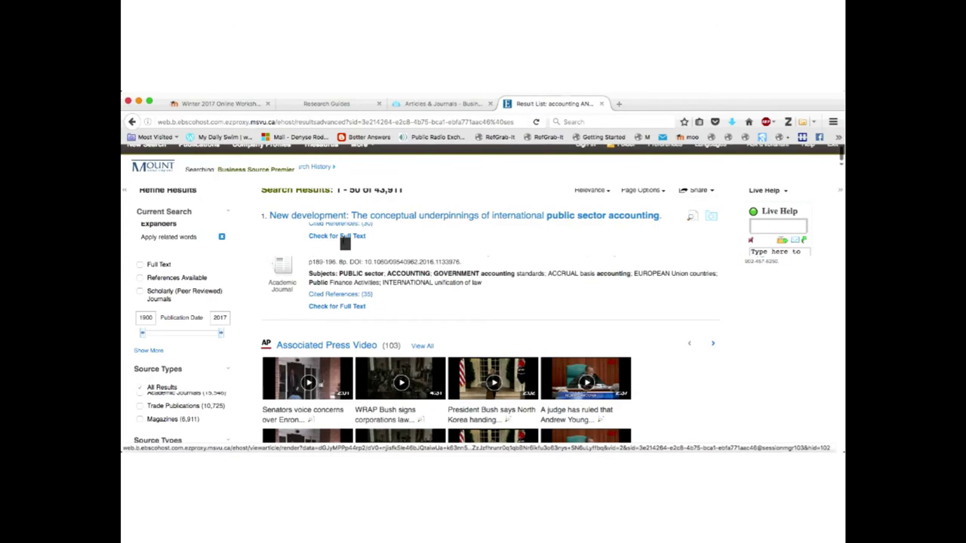
{"action": "scroll", "coordinate": [344, 241], "scroll_direction": "up", "scroll_amount": 2}
{"action": "left_click", "coordinate": [432, 242]}
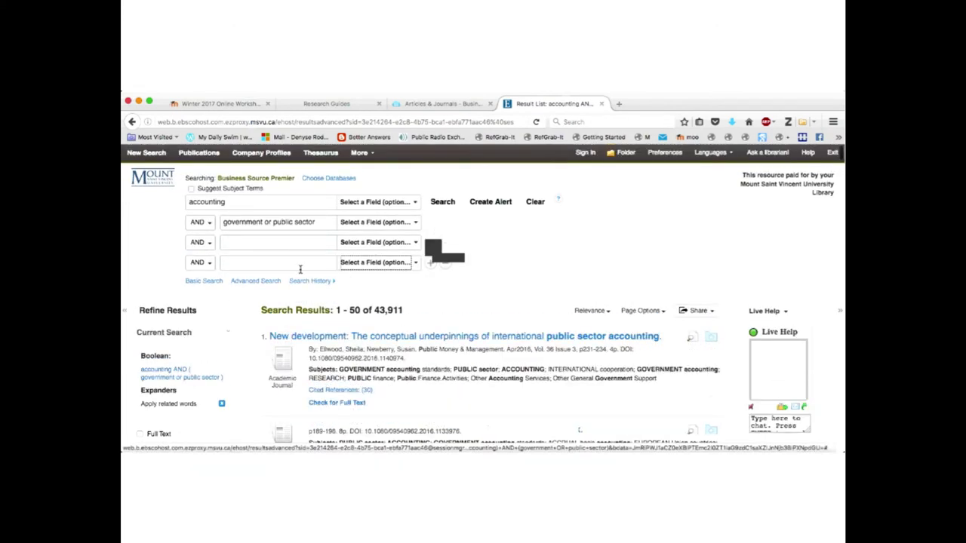
{"action": "left_click", "coordinate": [433, 262]}
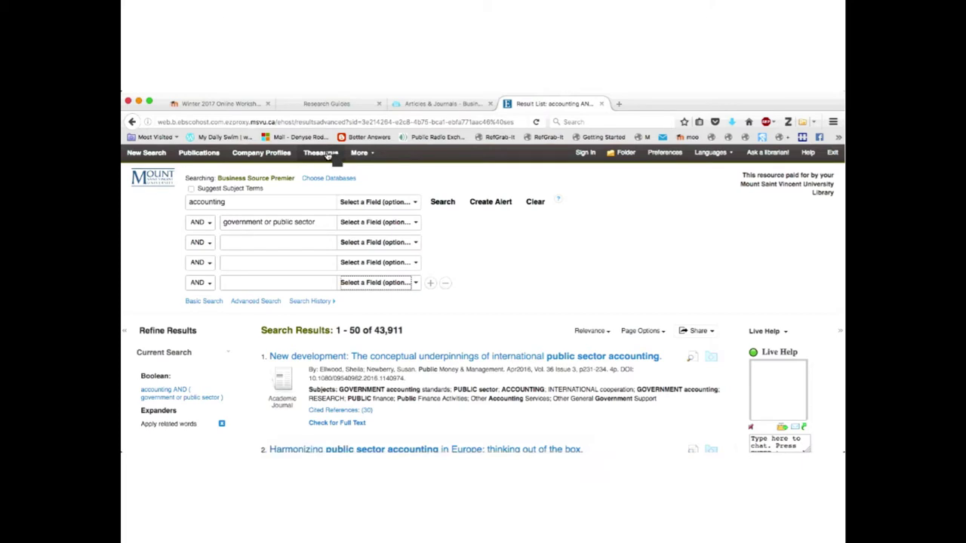
Add budgets as the third search term, combined with AND, and rerun the search.
{"action": "left_click", "coordinate": [248, 243]}
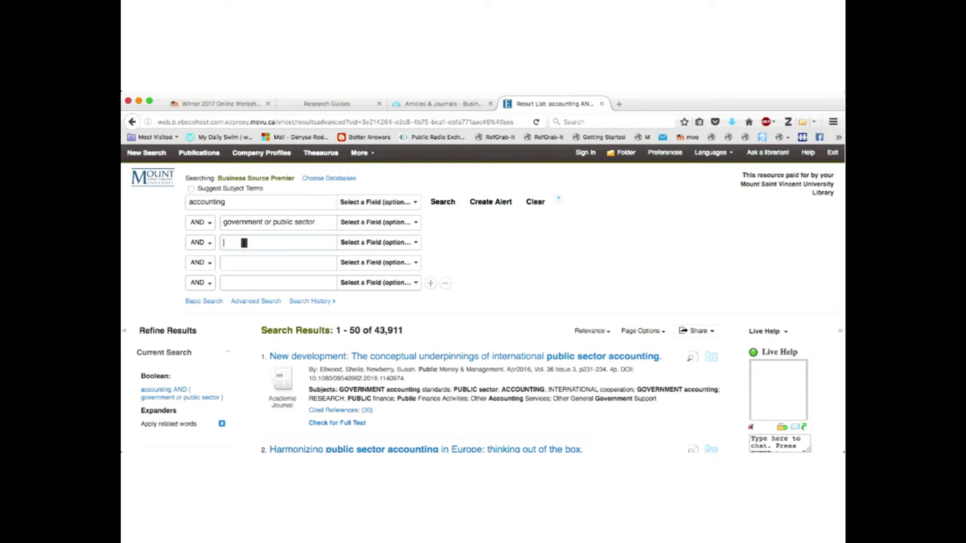
{"action": "type", "text": "budg"}
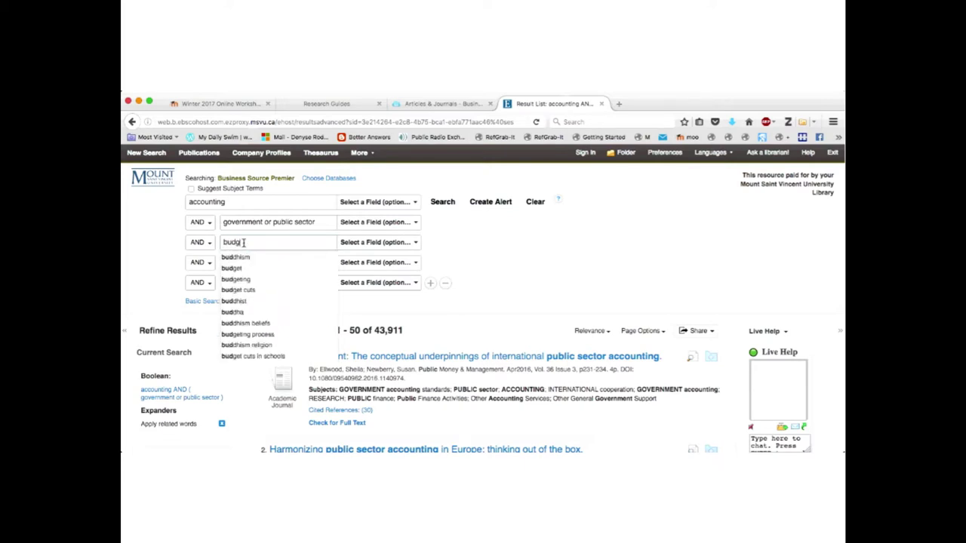
{"action": "type", "text": "ets"}
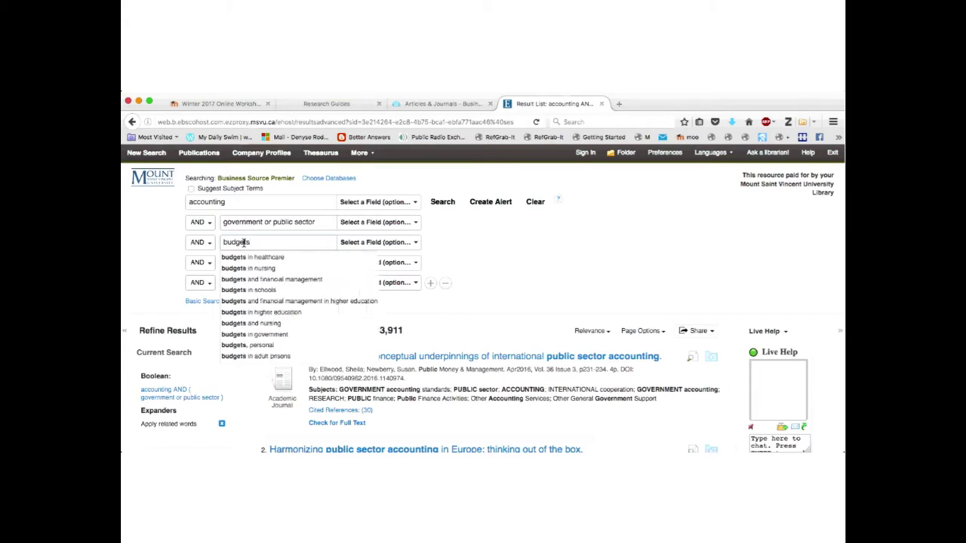
{"action": "key", "text": "Return"}
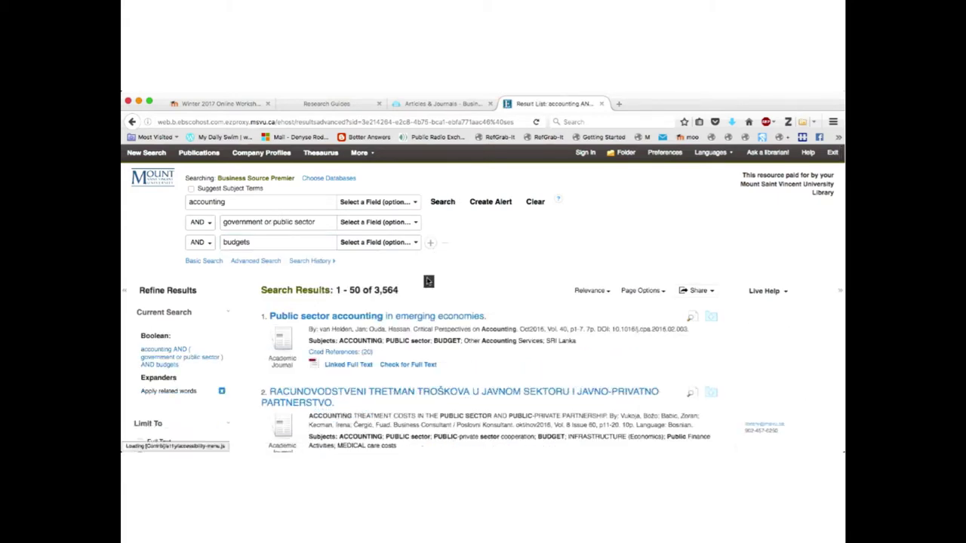
Limit the search results to Scholarly (Peer Reviewed) Journals.
{"action": "scroll", "coordinate": [427, 280], "scroll_direction": "down", "scroll_amount": 2}
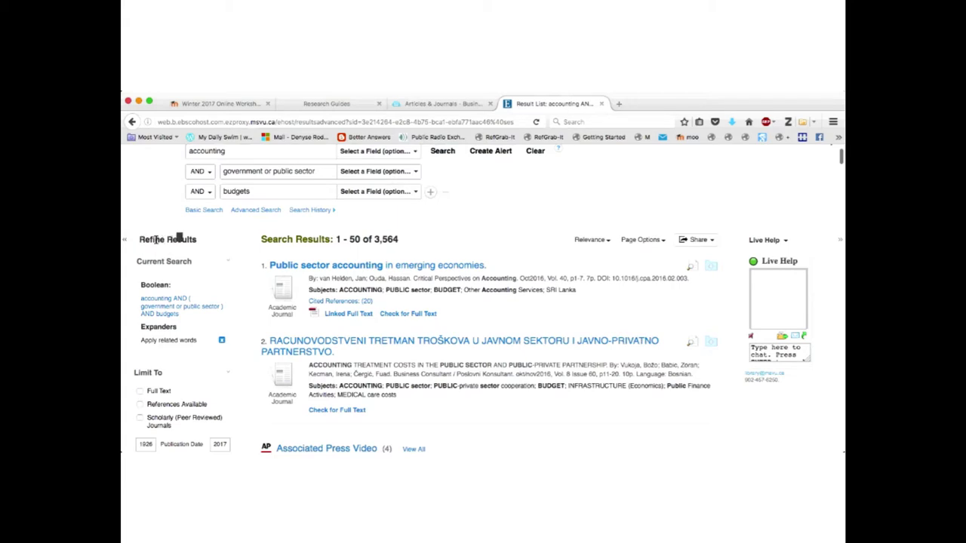
{"action": "scroll", "coordinate": [220, 291], "scroll_direction": "down", "scroll_amount": 1}
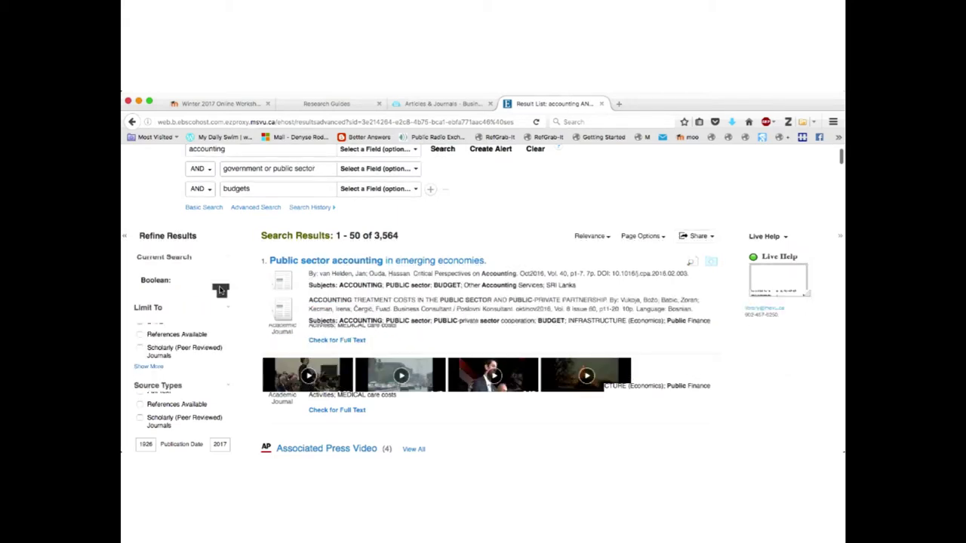
{"action": "scroll", "coordinate": [220, 291], "scroll_direction": "down", "scroll_amount": 4}
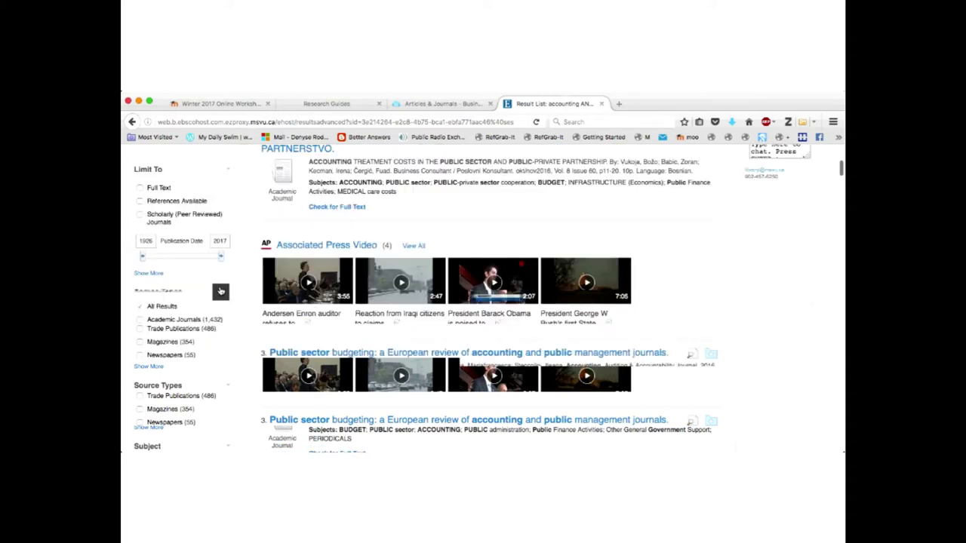
{"action": "left_click", "coordinate": [138, 209]}
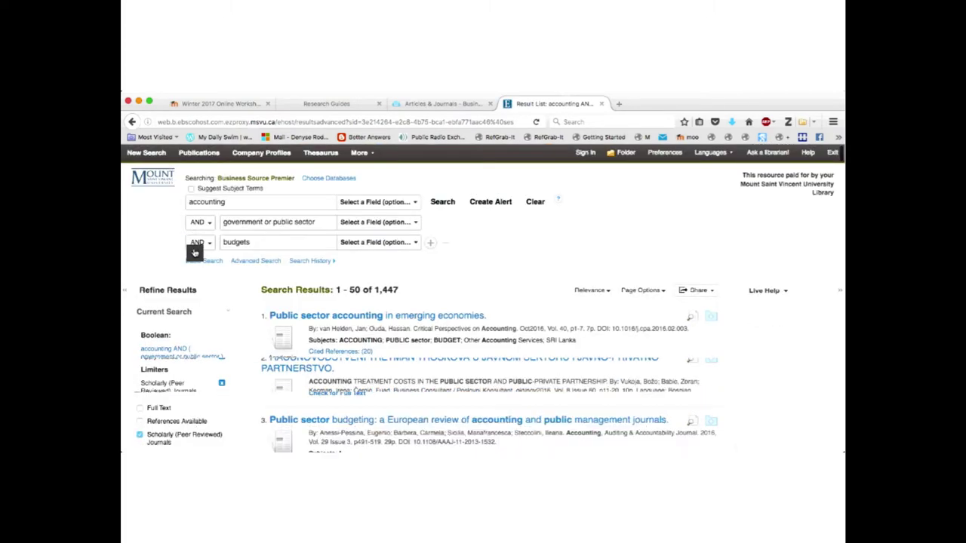
Review the other options for refining the results, including publication date, source types, subject and thesaurus terms.
{"action": "scroll", "coordinate": [194, 253], "scroll_direction": "down", "scroll_amount": 2}
{"action": "scroll", "coordinate": [195, 253], "scroll_direction": "down", "scroll_amount": 2}
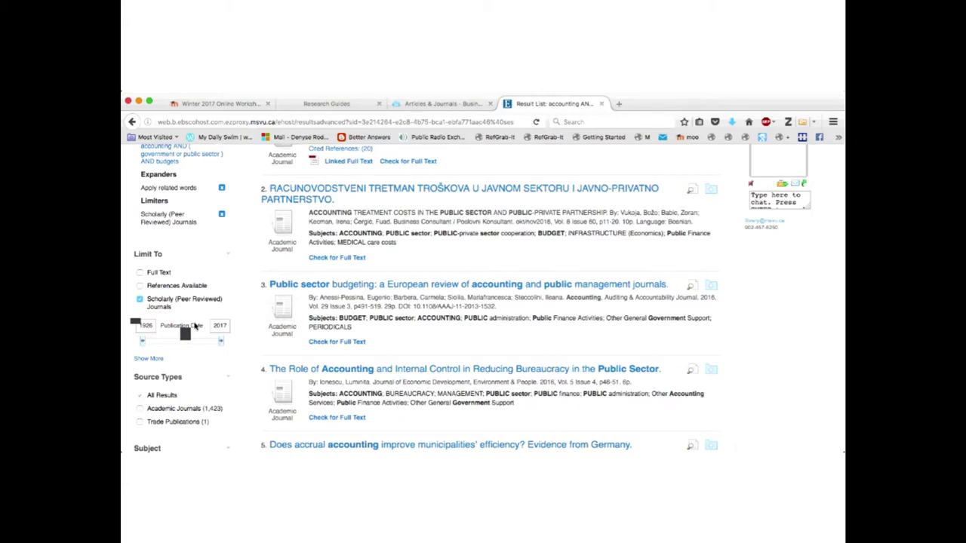
{"action": "scroll", "coordinate": [191, 362], "scroll_direction": "down", "scroll_amount": 2}
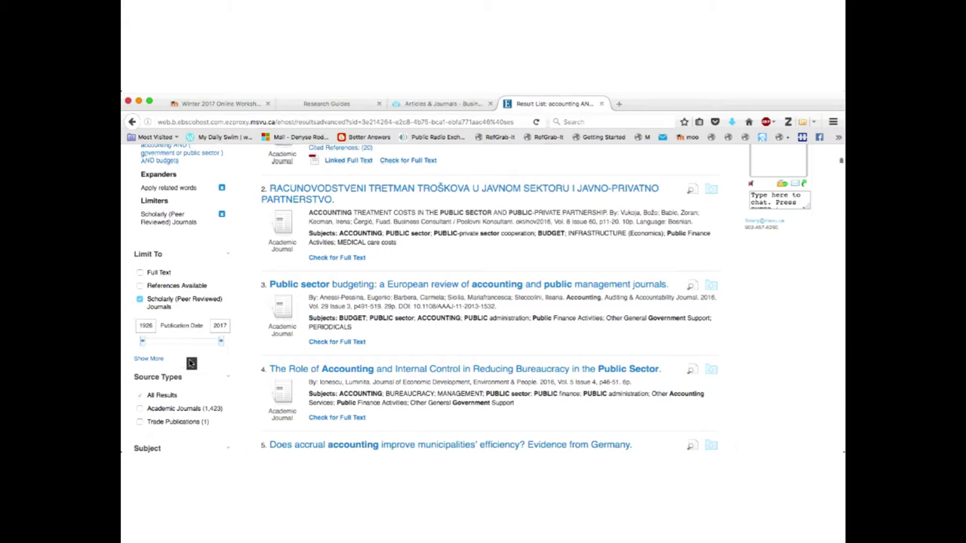
{"action": "scroll", "coordinate": [191, 362], "scroll_direction": "down", "scroll_amount": 2}
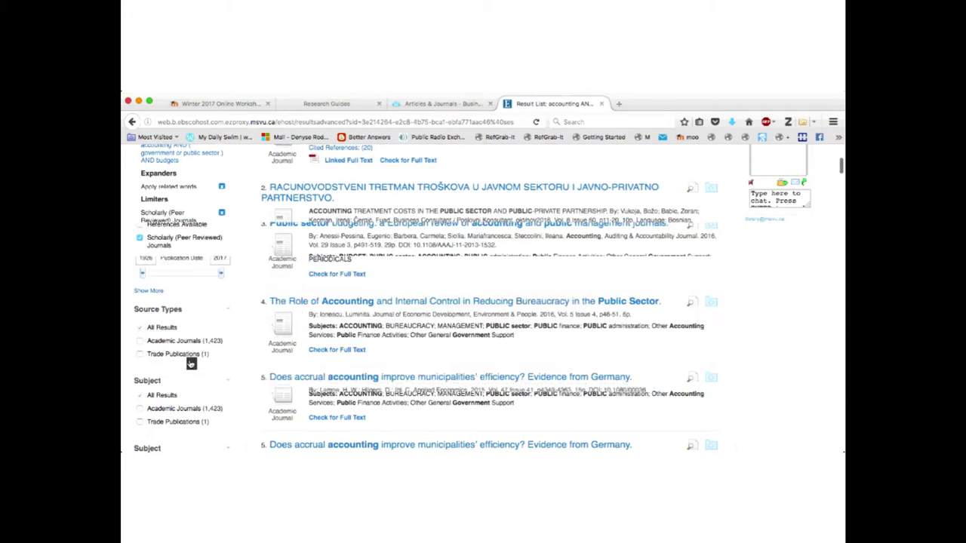
{"action": "scroll", "coordinate": [190, 347], "scroll_direction": "down", "scroll_amount": 4}
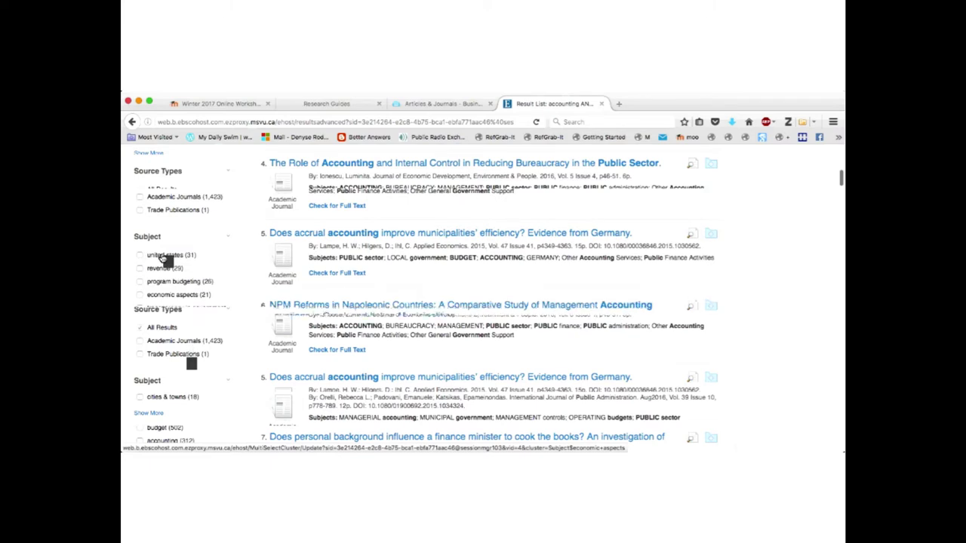
{"action": "scroll", "coordinate": [151, 256], "scroll_direction": "down", "scroll_amount": 2}
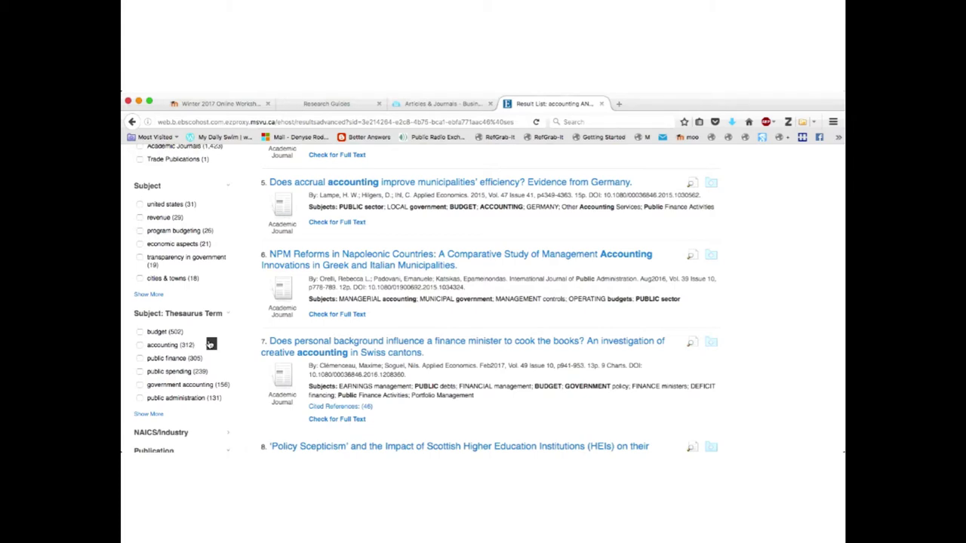
{"action": "scroll", "coordinate": [210, 344], "scroll_direction": "down", "scroll_amount": 3}
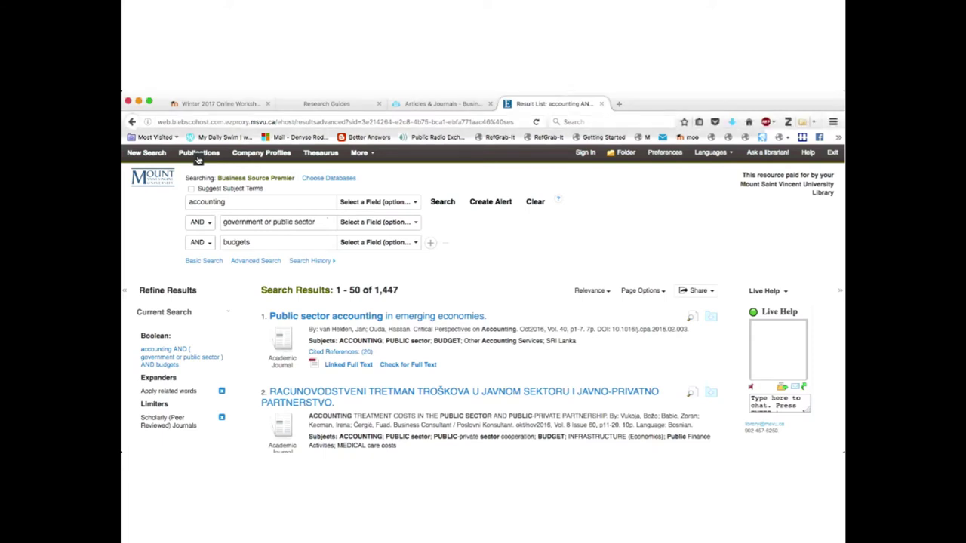
Open the Business Source Premier publications list and browse its alphabetical entries.
{"action": "left_click", "coordinate": [198, 154]}
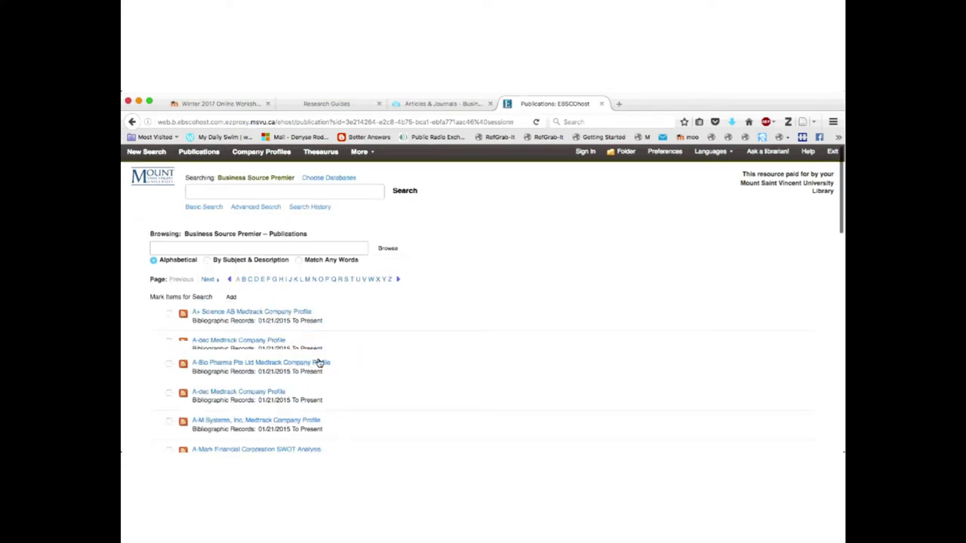
{"action": "scroll", "coordinate": [319, 362], "scroll_direction": "down", "scroll_amount": 5}
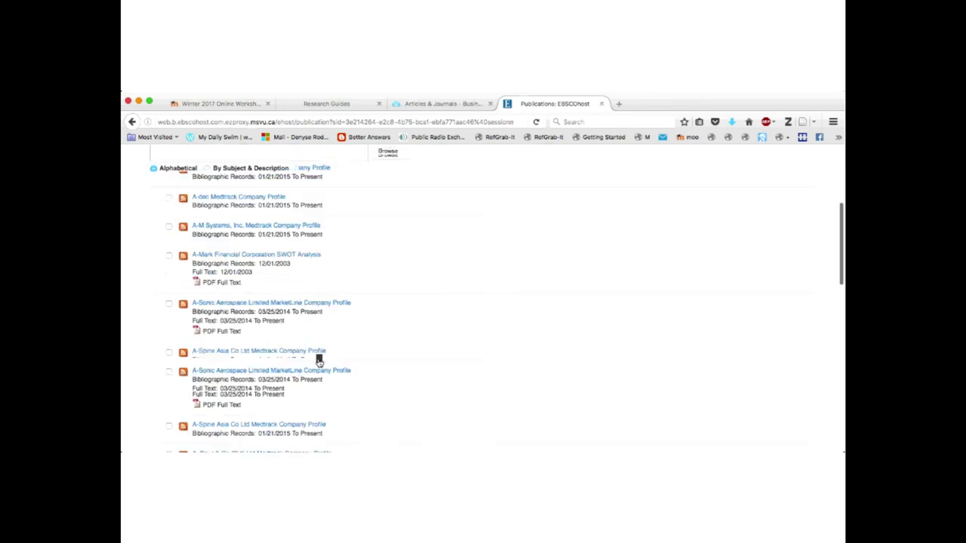
Set the Business Source Premier publications list to browse By Subject & Description.
{"action": "scroll", "coordinate": [319, 358], "scroll_direction": "up", "scroll_amount": 5}
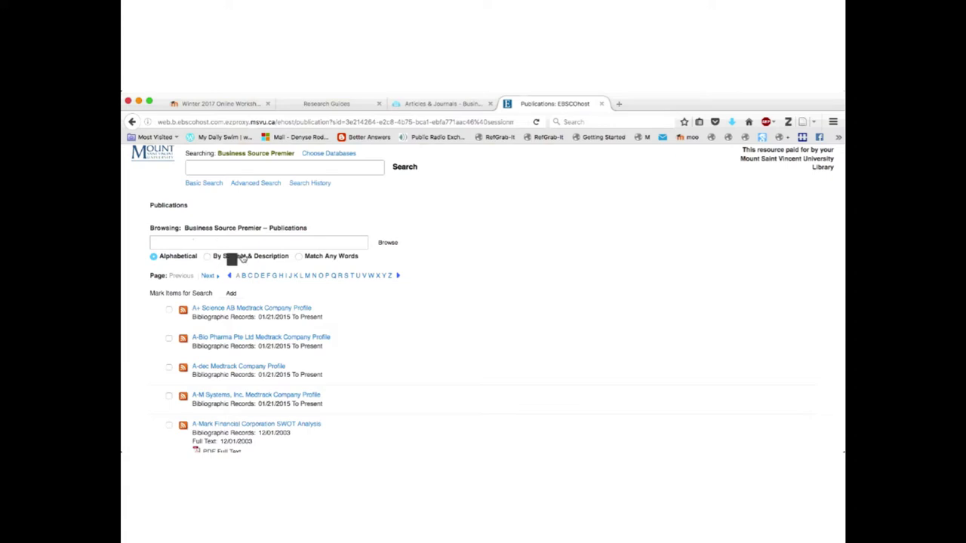
{"action": "left_click", "coordinate": [210, 258]}
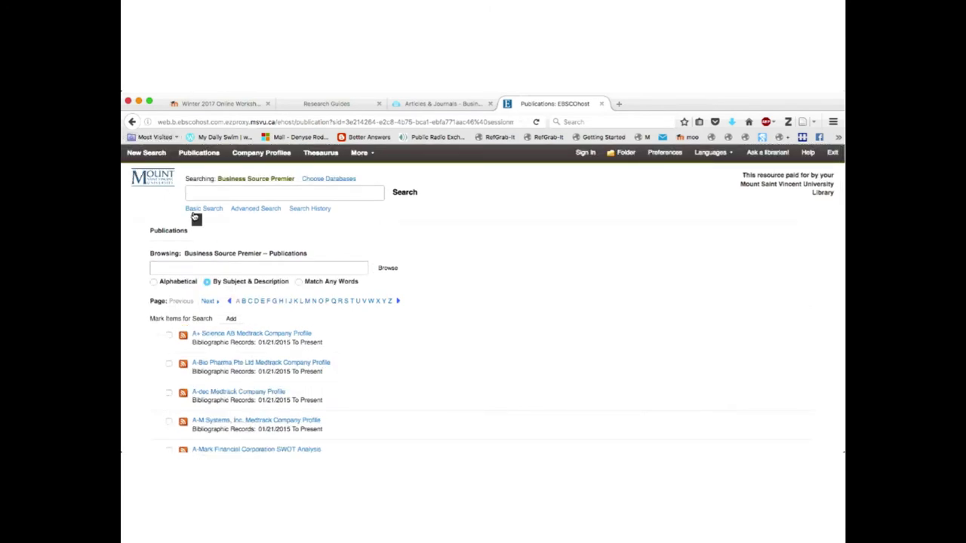
{"action": "left_click", "coordinate": [138, 130]}
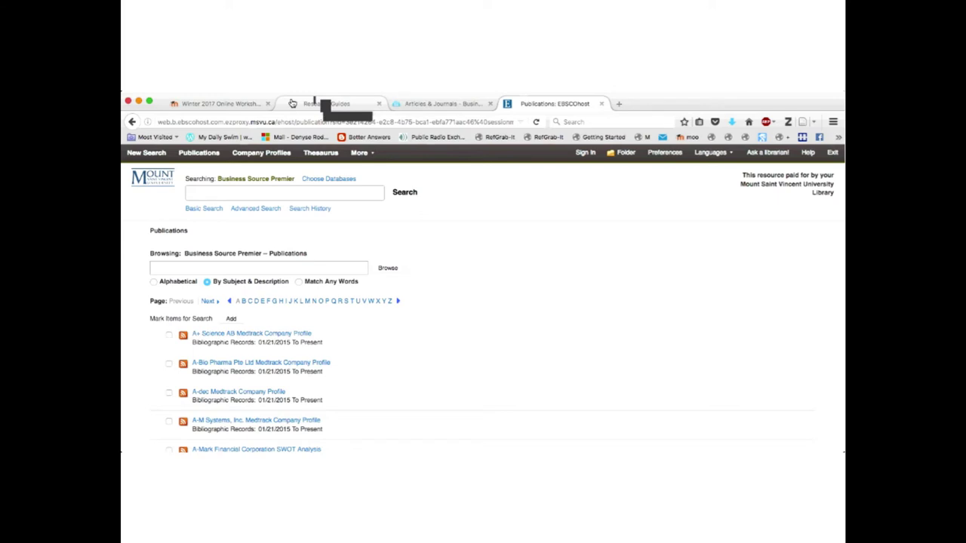
Return to the library's subject guides, open the Public Relations guide, and open its Communication & Mass Media Complete database.
{"action": "left_click", "coordinate": [405, 106]}
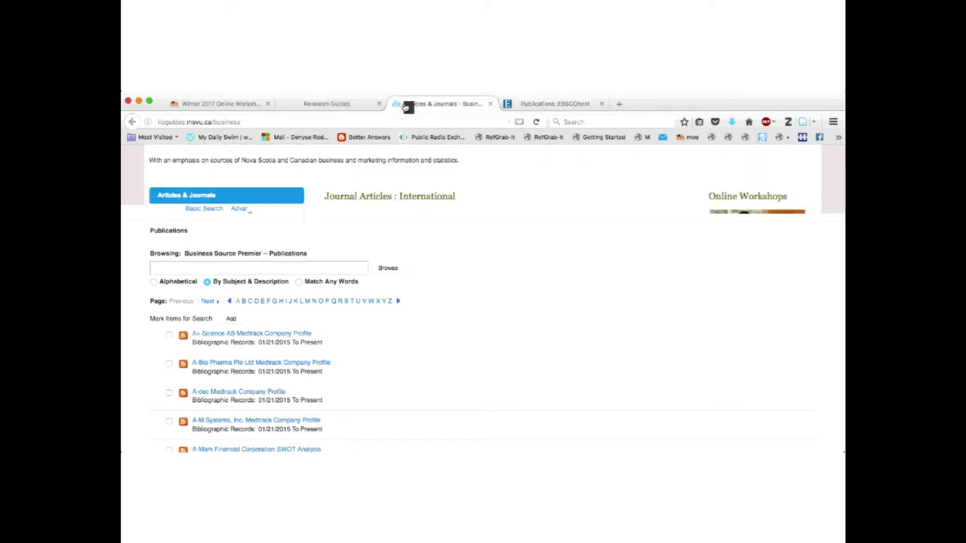
{"action": "left_click", "coordinate": [348, 106]}
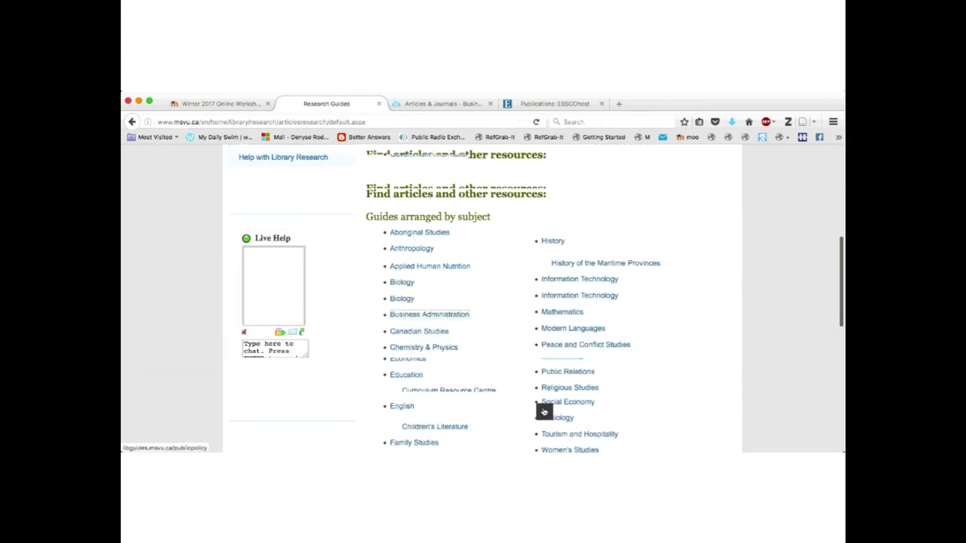
{"action": "left_click", "coordinate": [543, 412]}
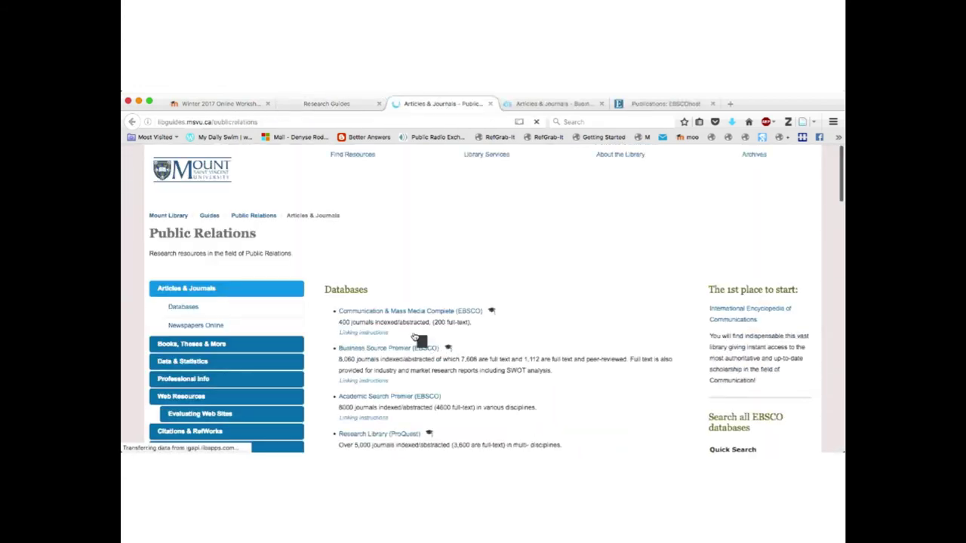
{"action": "left_click", "coordinate": [402, 316]}
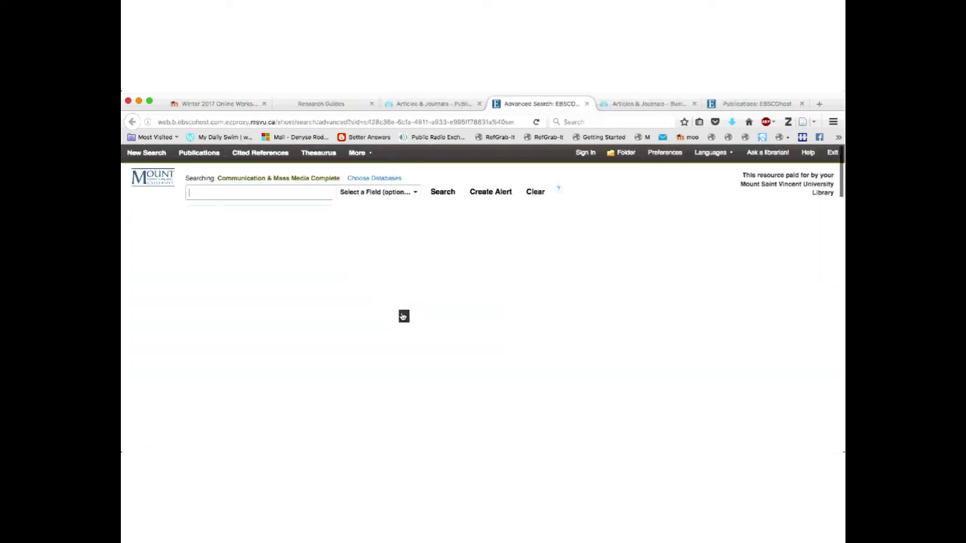
Open the Communication & Mass Media Complete publications list and set it to browse By Subject & Description.
{"action": "left_click", "coordinate": [207, 153]}
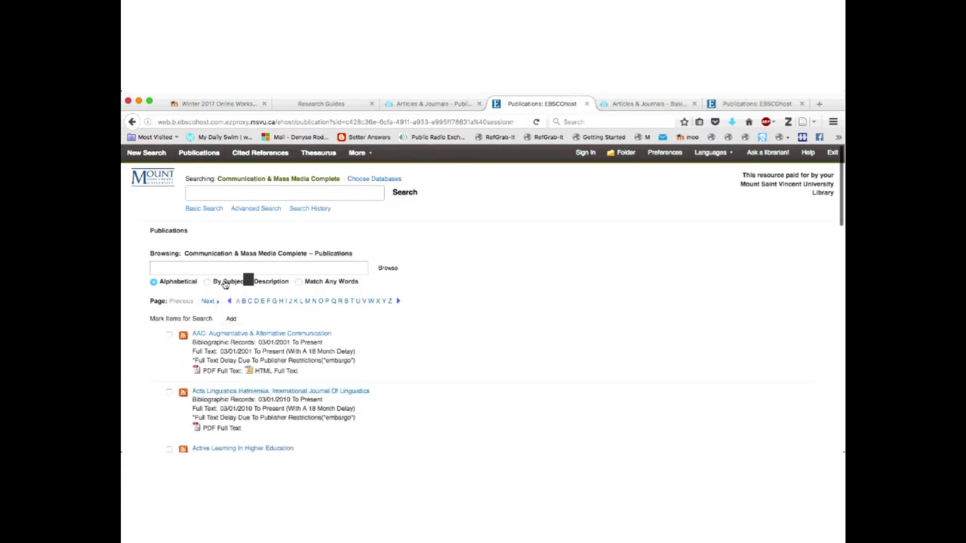
{"action": "left_click", "coordinate": [220, 282]}
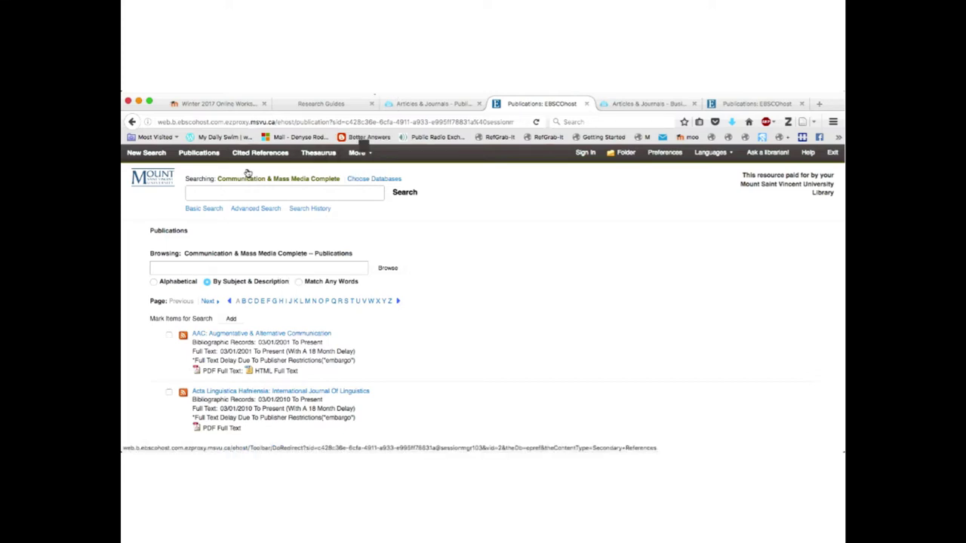
Open the MSVU Library home page in a new tab, view its search area and quick links, and return to the publications list.
{"action": "right_click", "coordinate": [159, 181]}
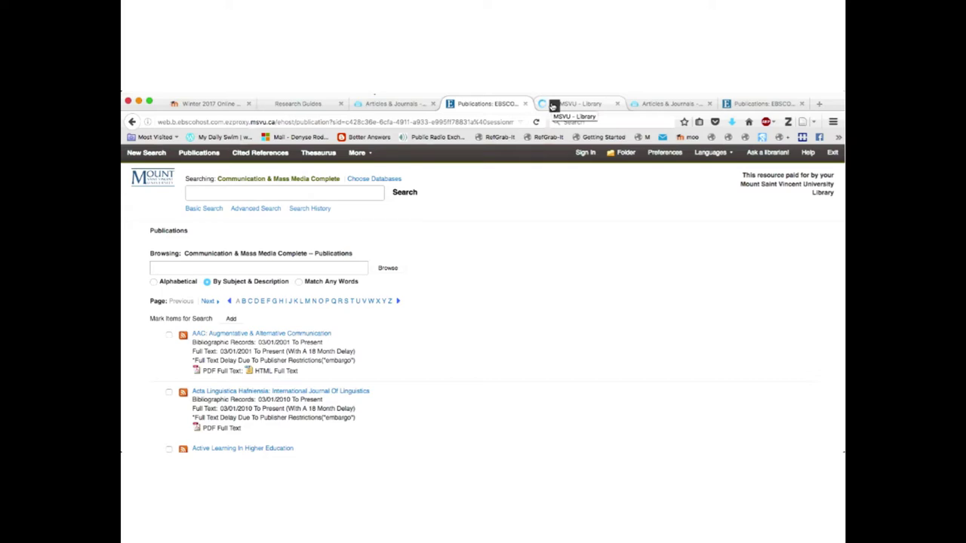
{"action": "left_click", "coordinate": [553, 105]}
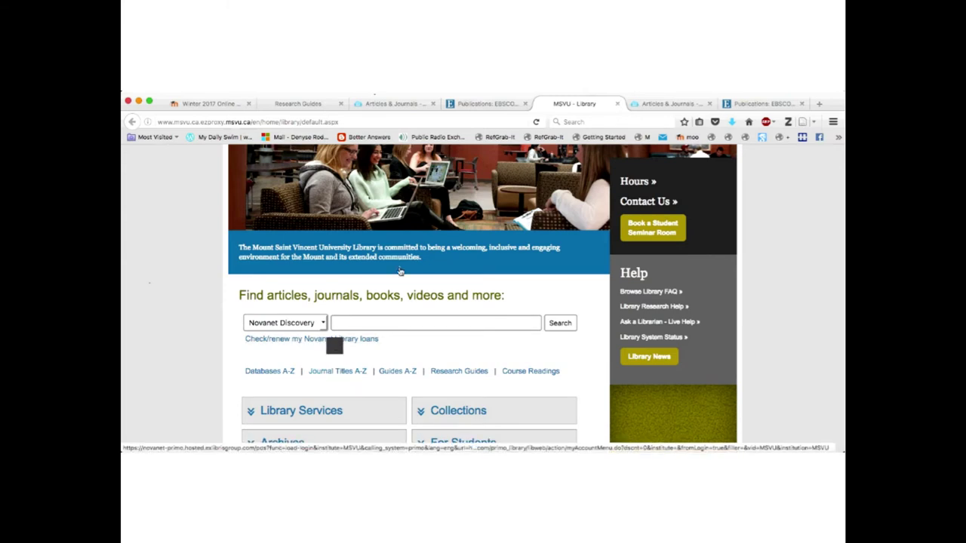
{"action": "left_click", "coordinate": [473, 105]}
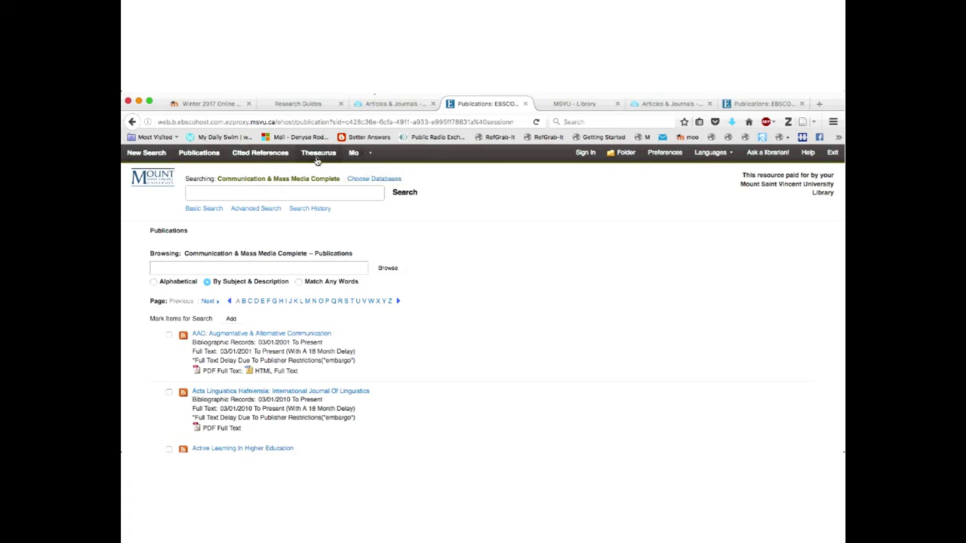
Close the Communication & Mass Media Complete publications tab and open Business Source Premier from the Public Relations guide.
{"action": "left_click", "coordinate": [521, 103]}
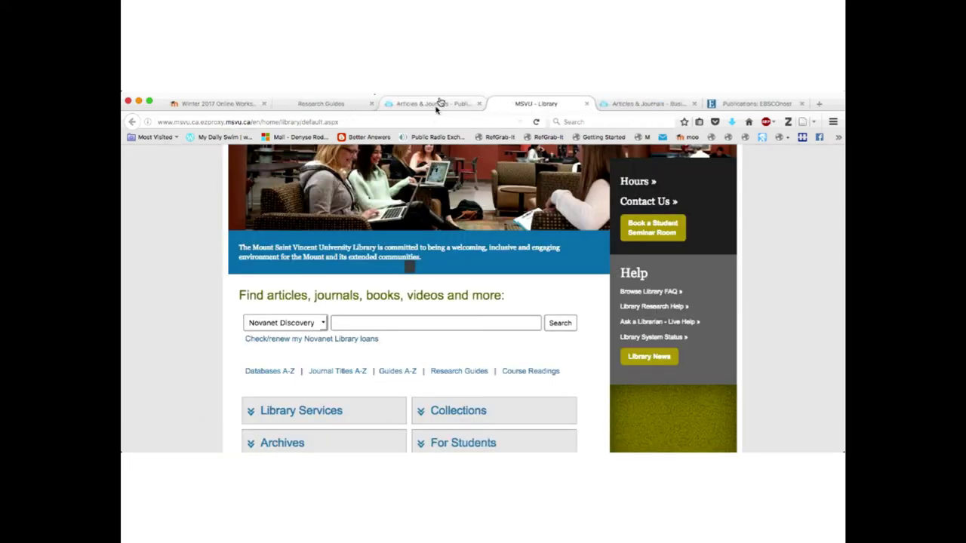
{"action": "left_click", "coordinate": [441, 101]}
{"action": "left_click", "coordinate": [367, 351]}
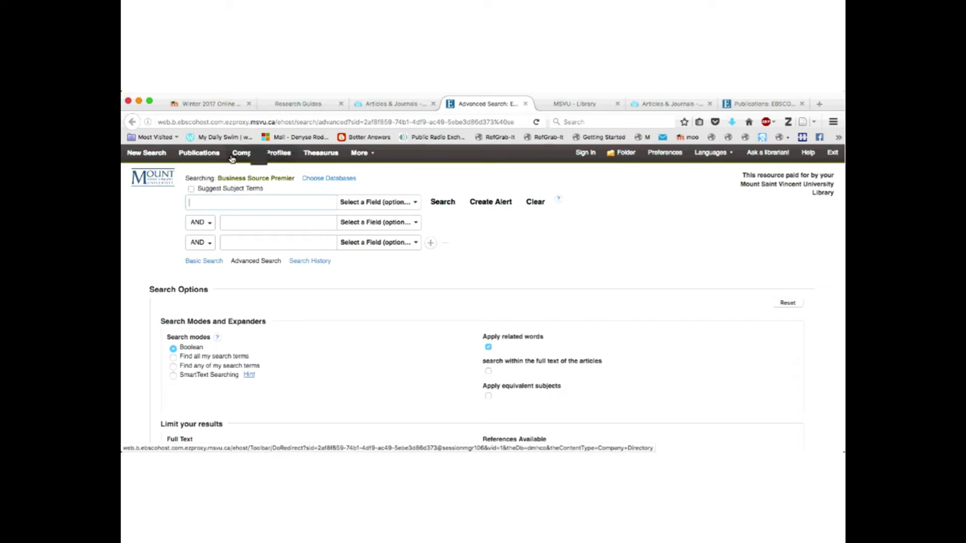
Open the Business Thesaurus and browse it for government with the Relevancy Ranked option.
{"action": "left_click", "coordinate": [317, 154]}
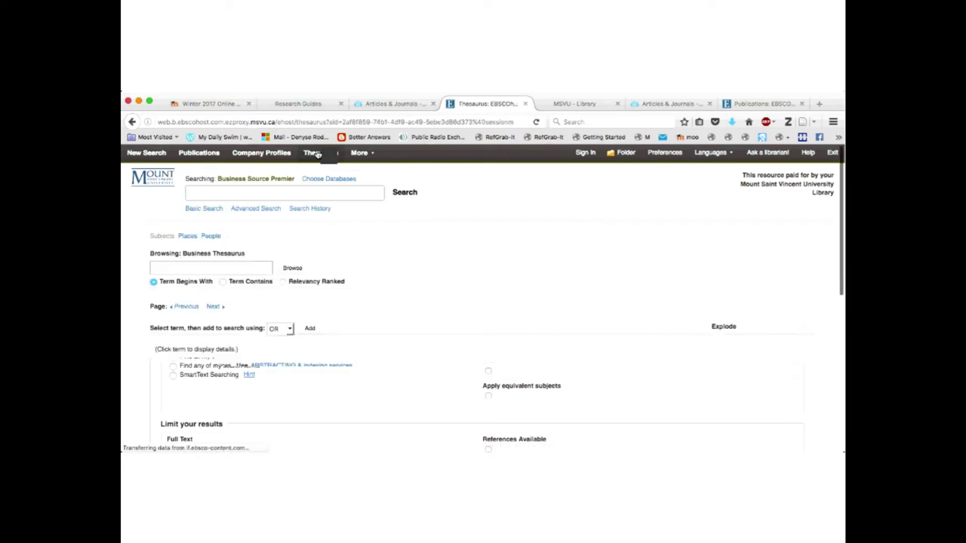
{"action": "left_click", "coordinate": [194, 270]}
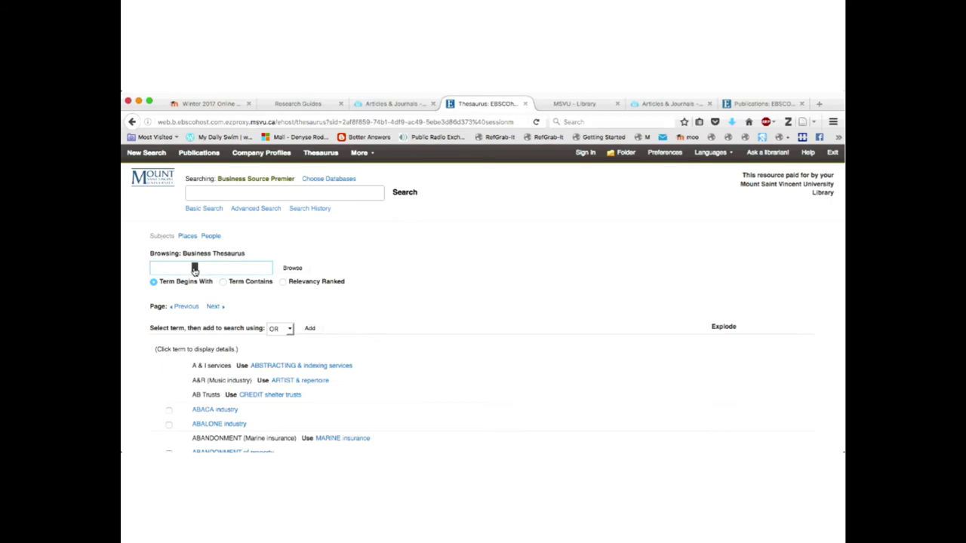
{"action": "type", "text": "government"}
{"action": "left_click", "coordinate": [285, 283]}
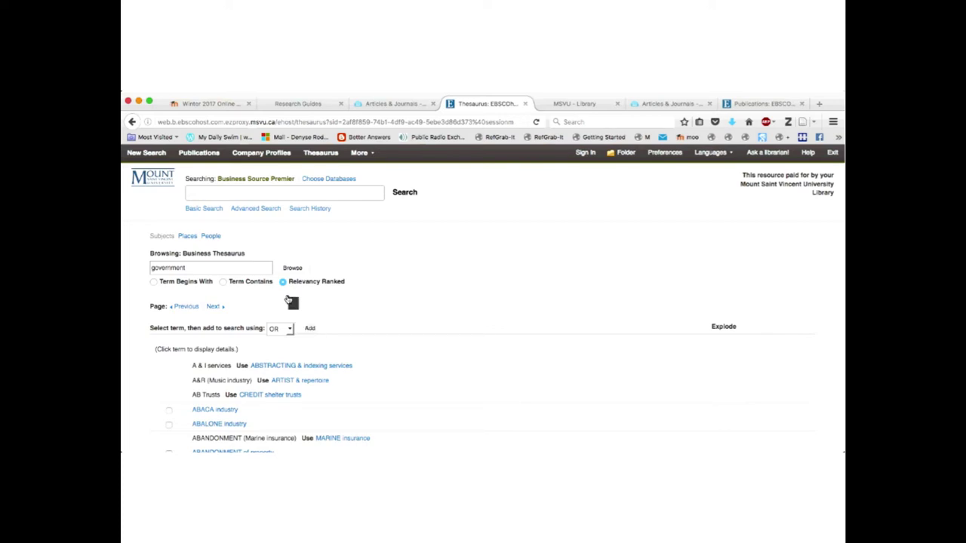
{"action": "left_click", "coordinate": [290, 269]}
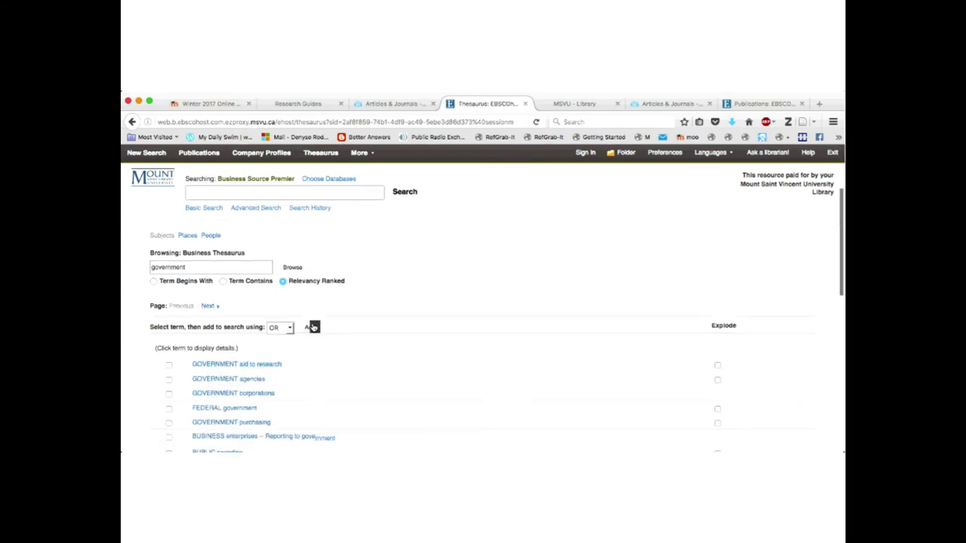
Look through the thesaurus's subject headings related to government.
{"action": "scroll", "coordinate": [313, 327], "scroll_direction": "down", "scroll_amount": 2}
{"action": "scroll", "coordinate": [313, 327], "scroll_direction": "down", "scroll_amount": 1}
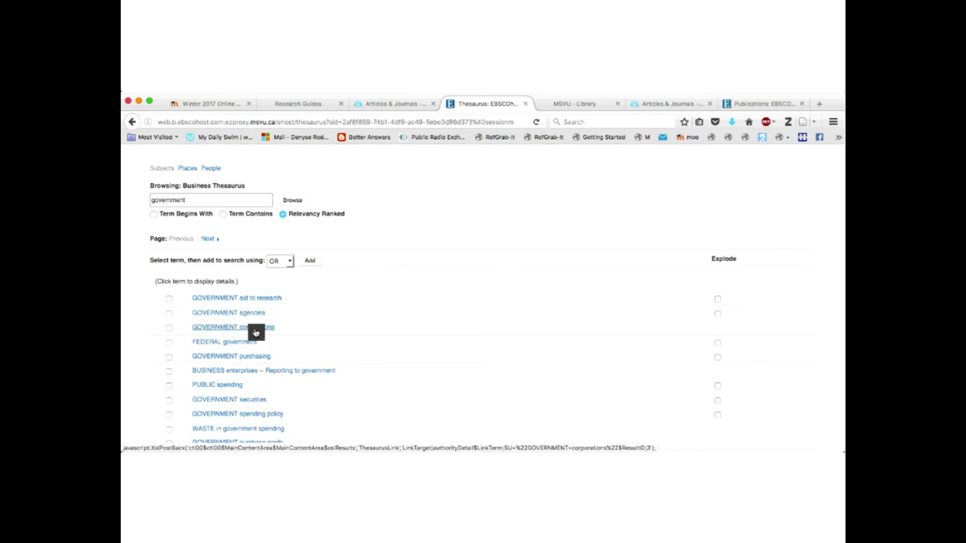
{"action": "scroll", "coordinate": [255, 332], "scroll_direction": "down", "scroll_amount": 1}
{"action": "scroll", "coordinate": [255, 332], "scroll_direction": "down", "scroll_amount": 2}
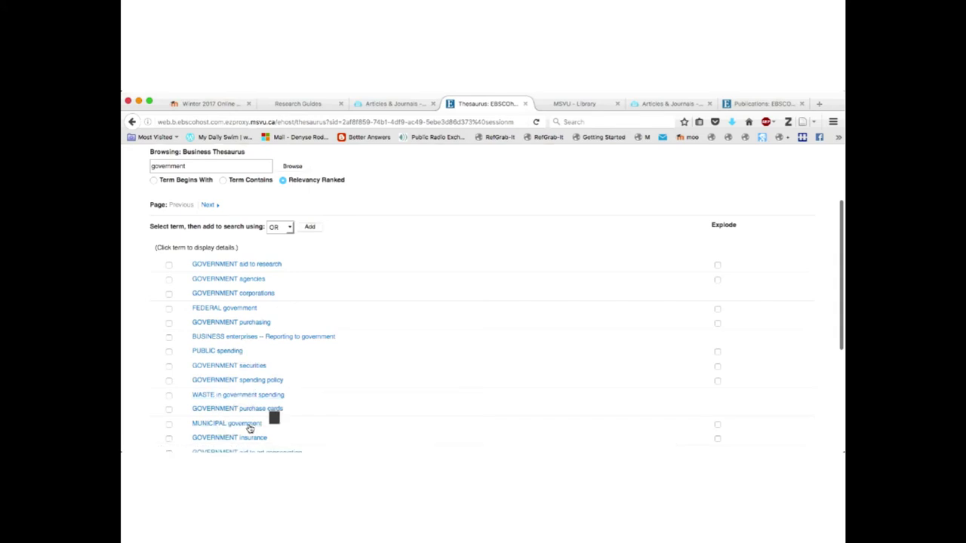
{"action": "scroll", "coordinate": [248, 424], "scroll_direction": "down", "scroll_amount": 1}
{"action": "scroll", "coordinate": [248, 428], "scroll_direction": "down", "scroll_amount": 3}
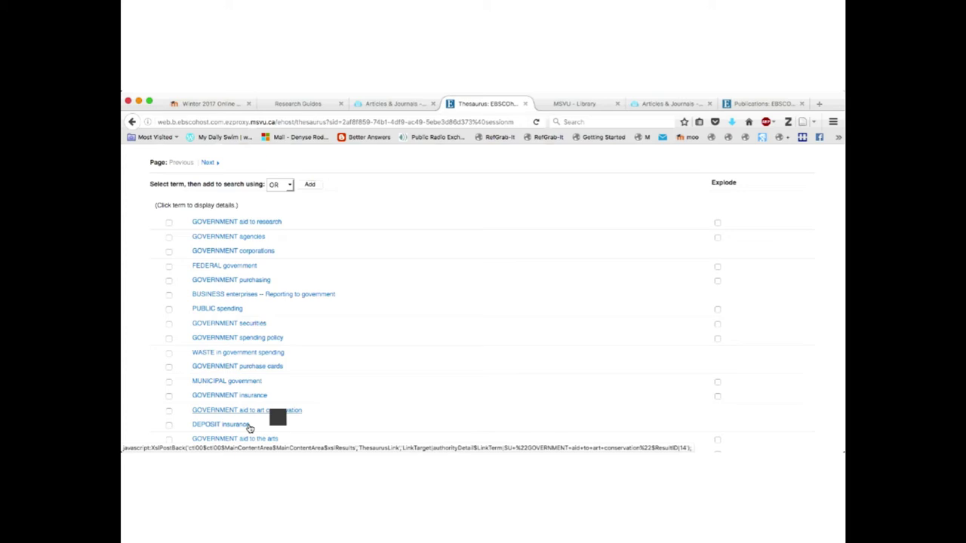
{"action": "scroll", "coordinate": [249, 428], "scroll_direction": "up", "scroll_amount": 3}
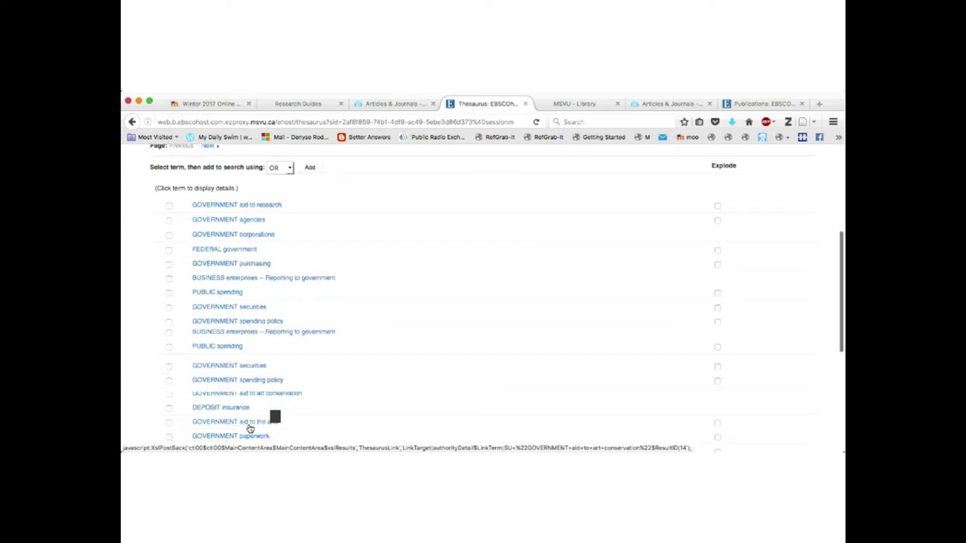
{"action": "scroll", "coordinate": [249, 428], "scroll_direction": "up", "scroll_amount": 3}
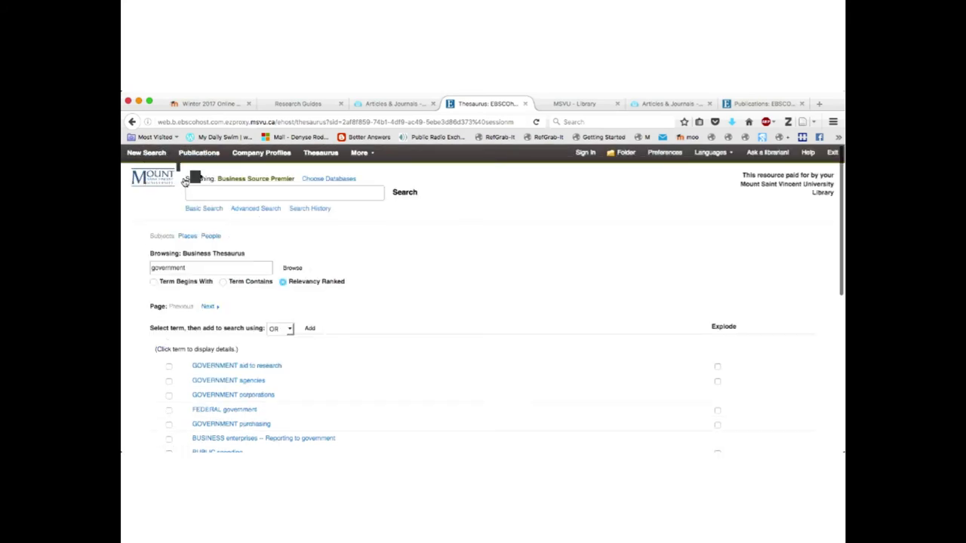
Return to Advanced Search and run a Business Source Premier search for clothing.
{"action": "left_click", "coordinate": [238, 214]}
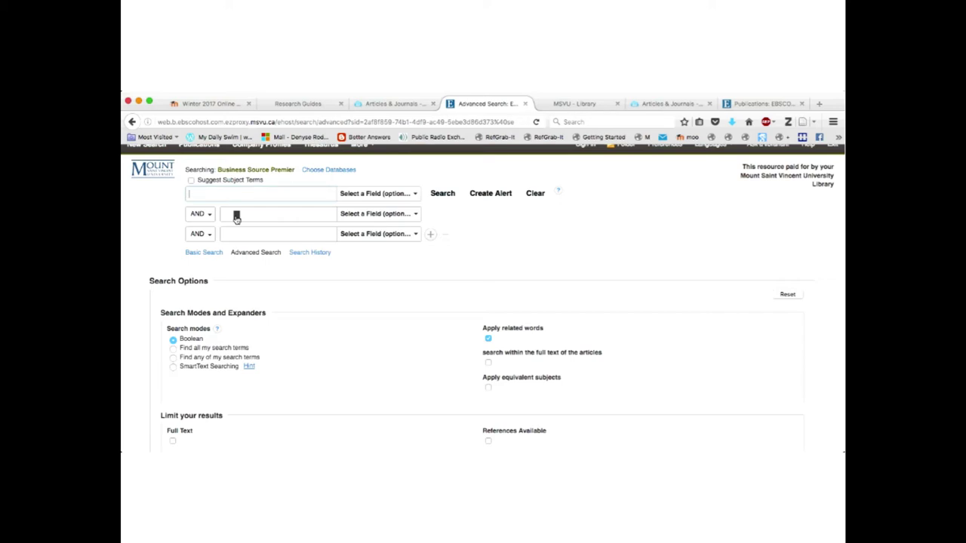
{"action": "type", "text": "cl"}
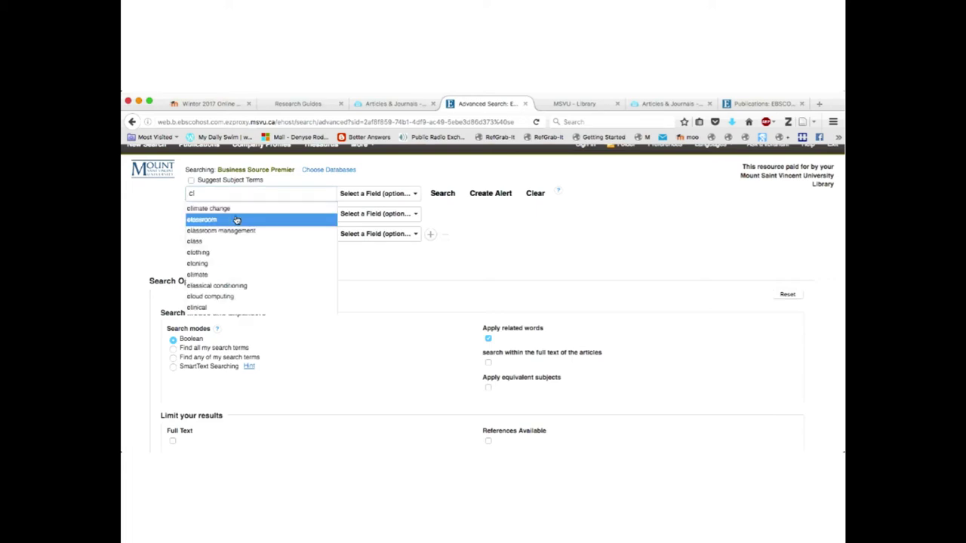
{"action": "type", "text": "othing"}
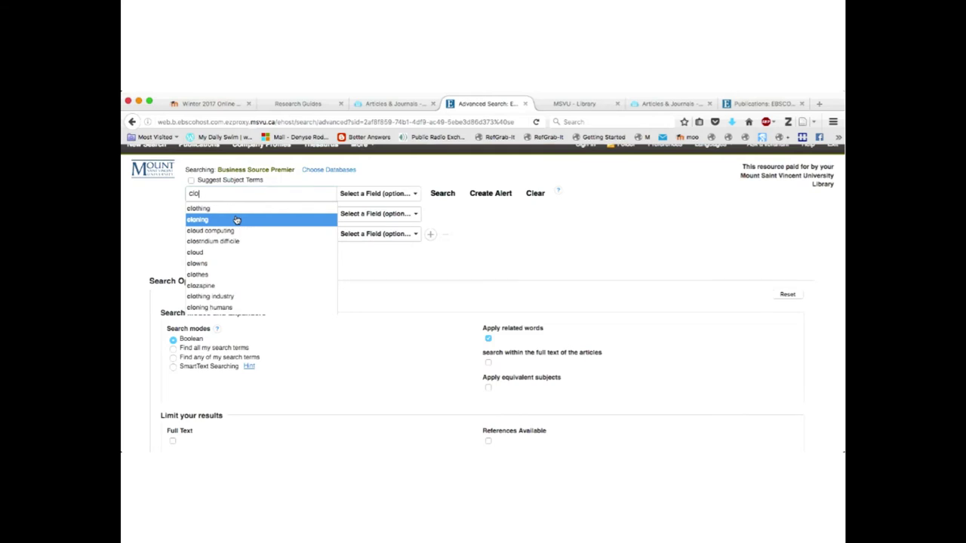
{"action": "key", "text": "Return"}
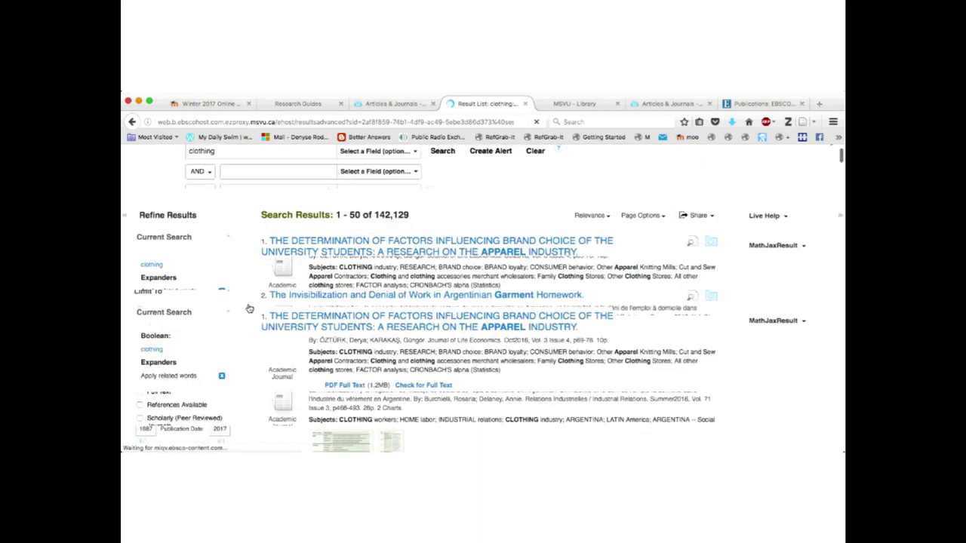
Expand the full list of source types for the clothing results and limit them to Industry Profiles.
{"action": "scroll", "coordinate": [249, 309], "scroll_direction": "down", "scroll_amount": 2}
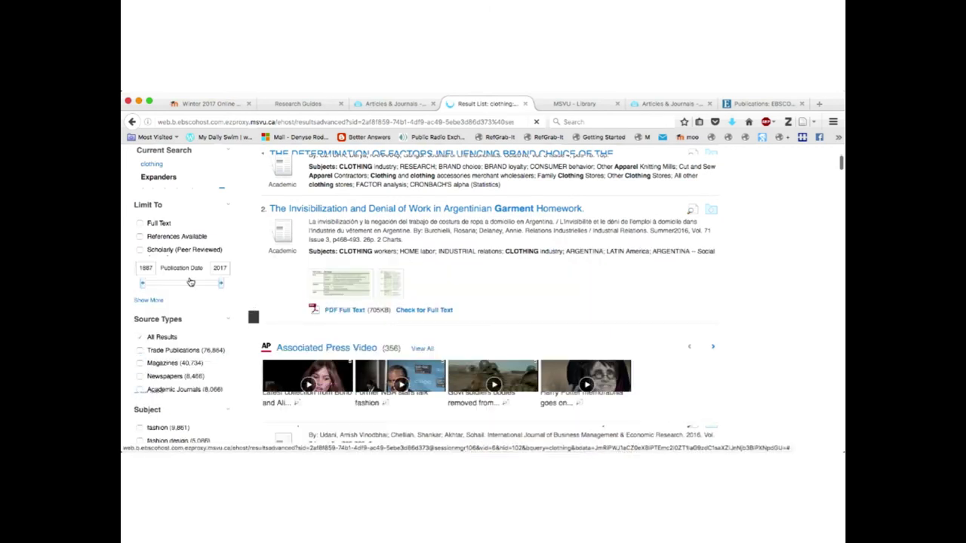
{"action": "scroll", "coordinate": [157, 285], "scroll_direction": "down", "scroll_amount": 1}
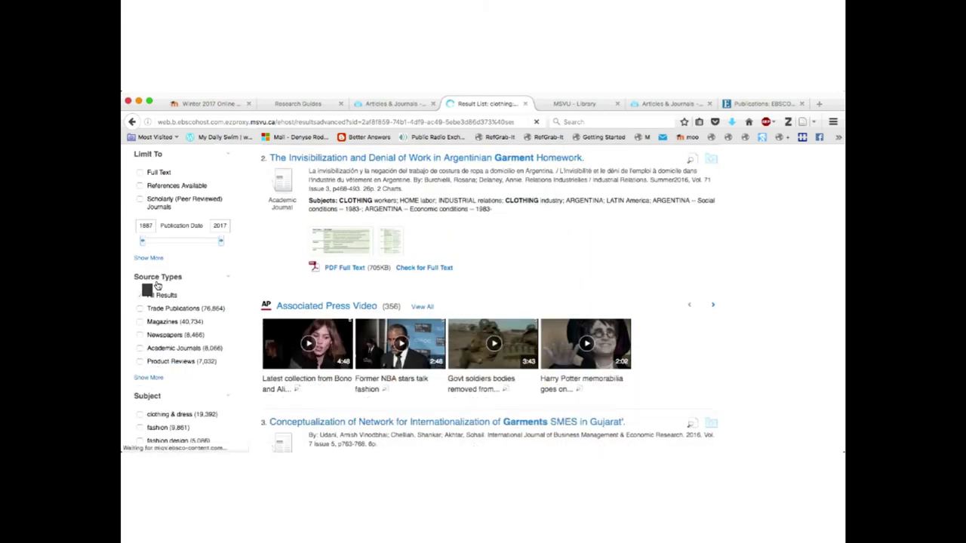
{"action": "left_click", "coordinate": [159, 377]}
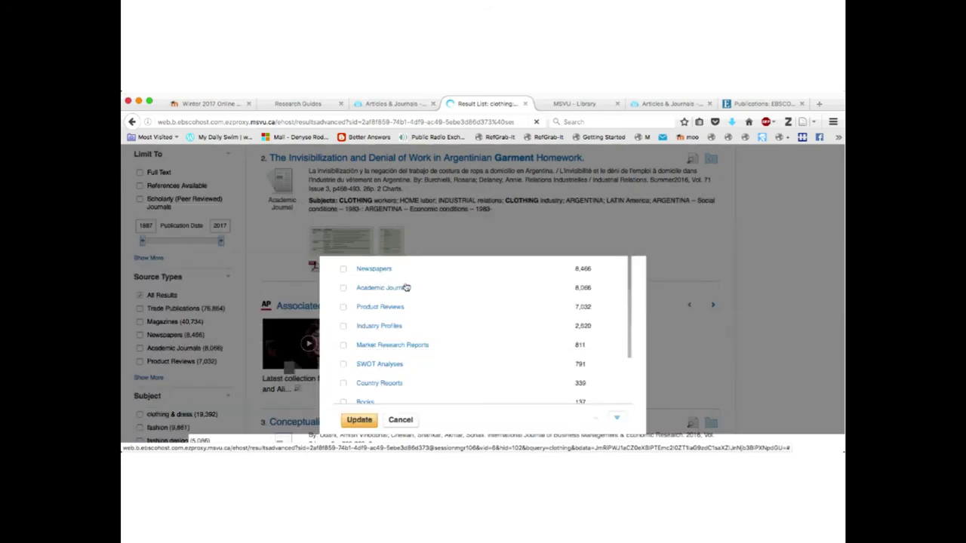
{"action": "scroll", "coordinate": [408, 290], "scroll_direction": "down", "scroll_amount": 2}
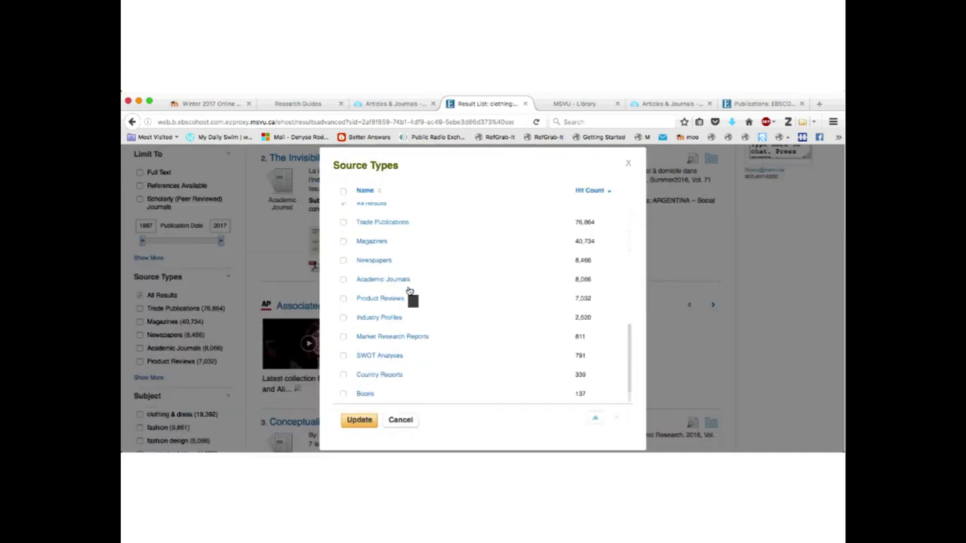
{"action": "scroll", "coordinate": [362, 338], "scroll_direction": "down", "scroll_amount": 1}
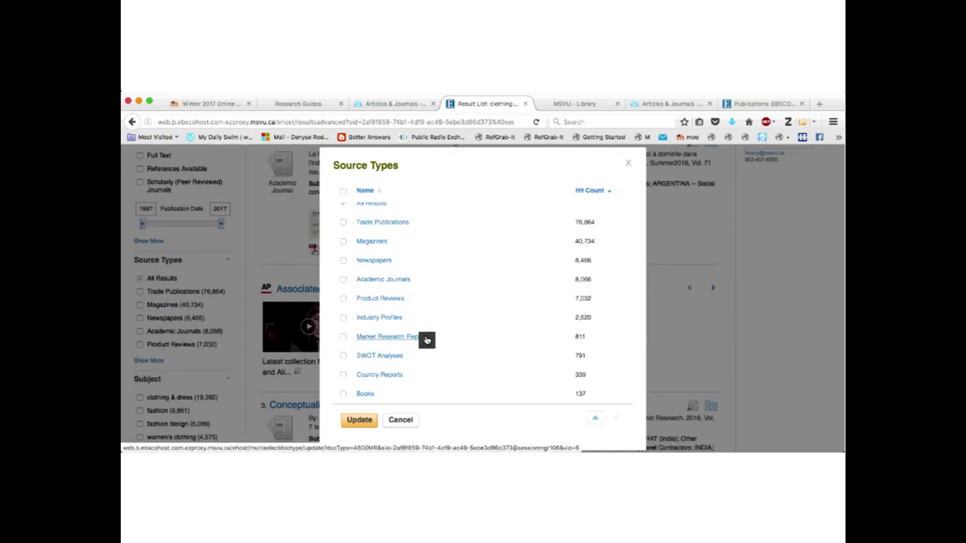
{"action": "left_click", "coordinate": [375, 322]}
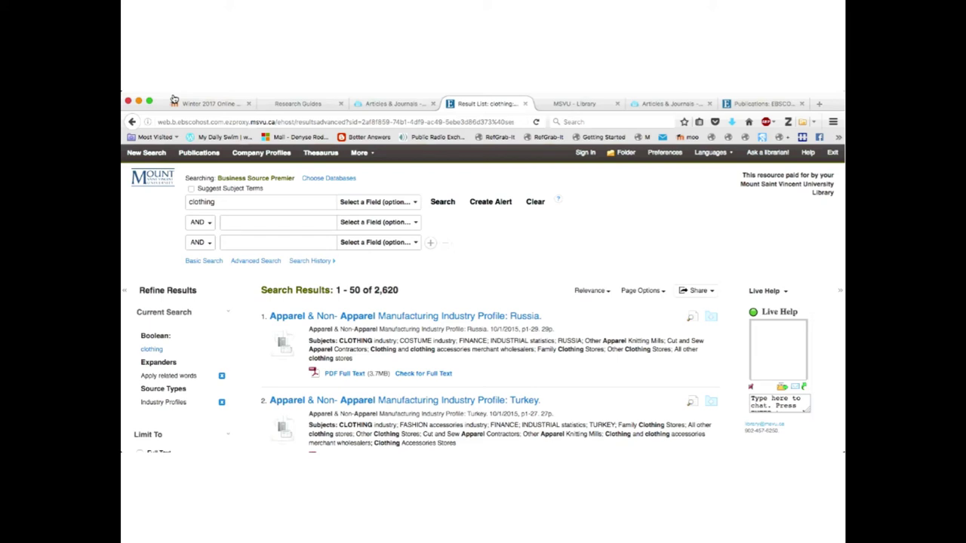
Look through the industry profile results for clothing and the source type limits beside them.
{"action": "left_click_drag", "start_coordinate": [210, 202], "coordinate": [226, 204]}
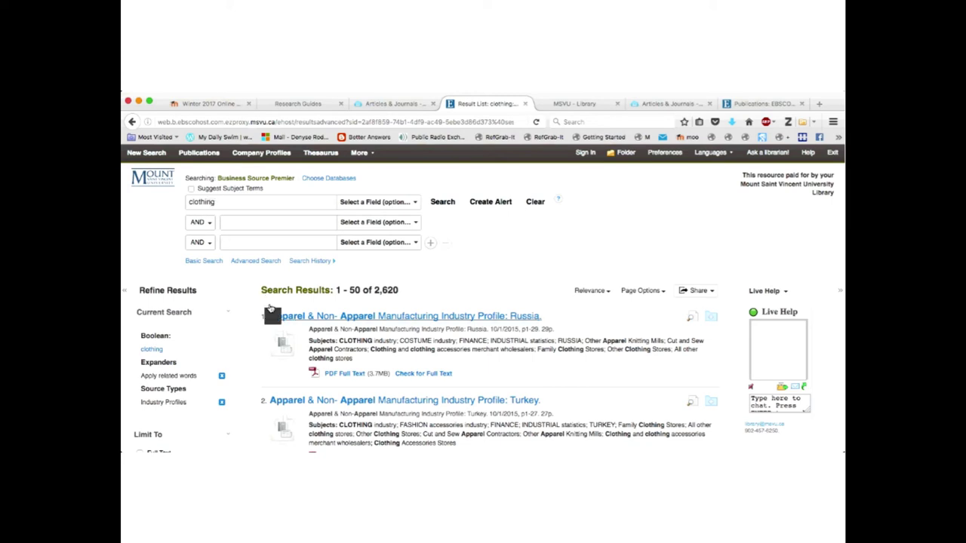
{"action": "scroll", "coordinate": [271, 310], "scroll_direction": "down", "scroll_amount": 2}
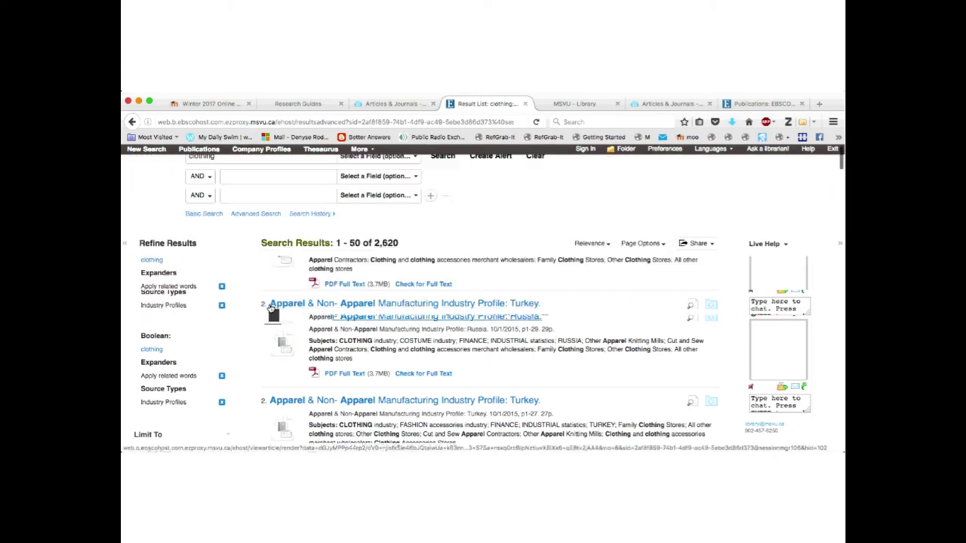
{"action": "scroll", "coordinate": [251, 323], "scroll_direction": "down", "scroll_amount": 5}
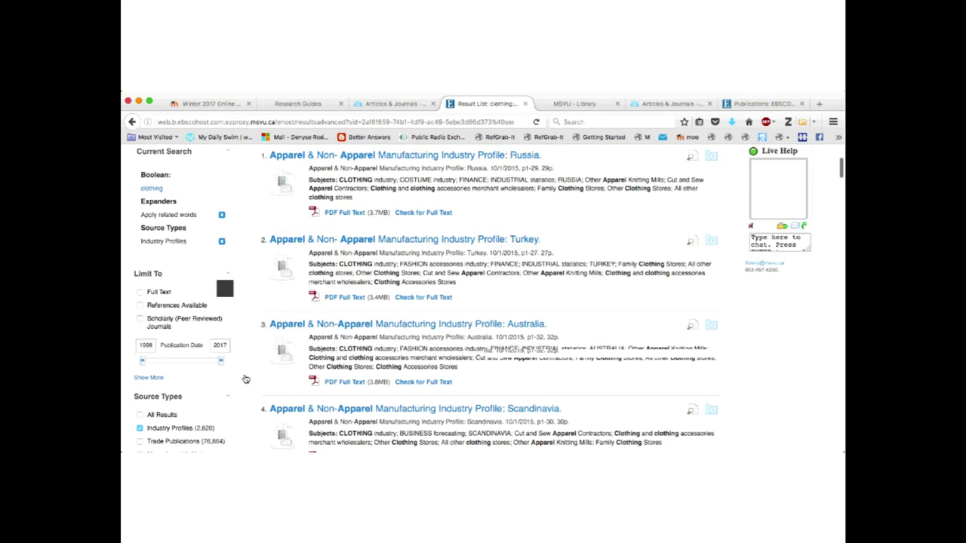
{"action": "scroll", "coordinate": [376, 270], "scroll_direction": "down", "scroll_amount": 1}
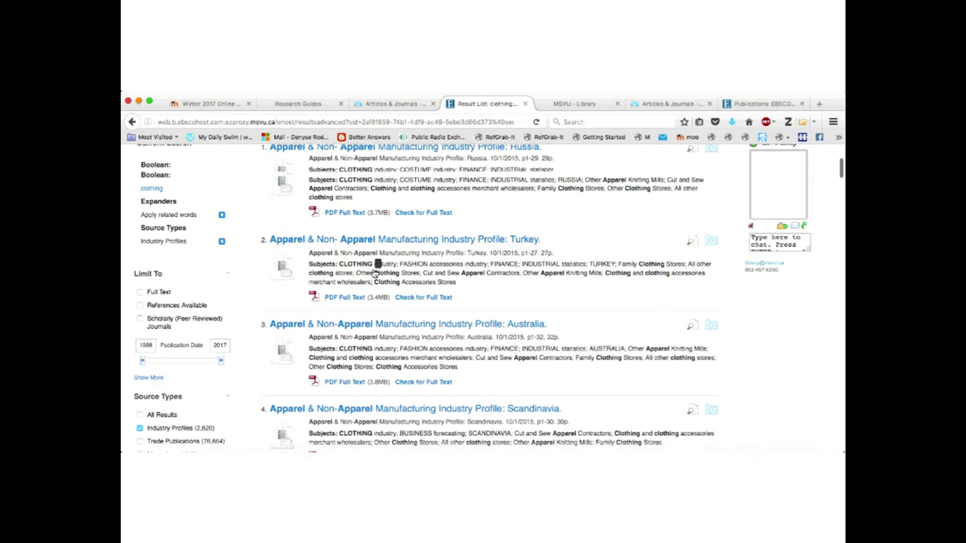
{"action": "scroll", "coordinate": [385, 274], "scroll_direction": "up", "scroll_amount": 5}
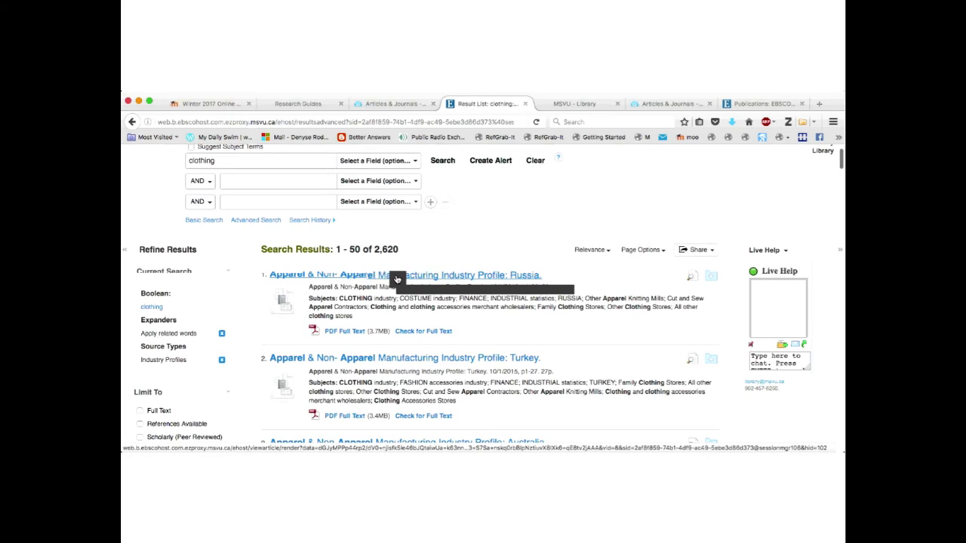
{"action": "scroll", "coordinate": [397, 279], "scroll_direction": "up", "scroll_amount": 1}
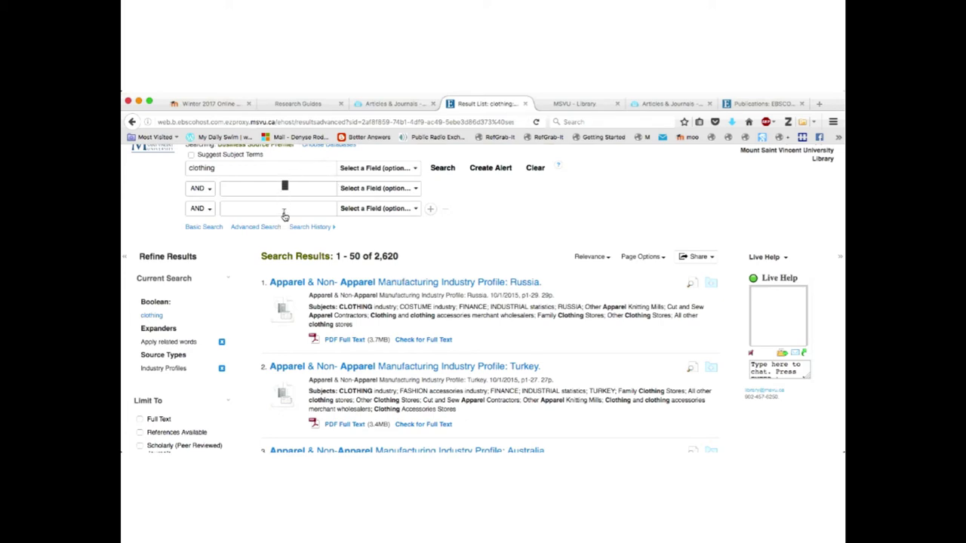
{"action": "scroll", "coordinate": [210, 328], "scroll_direction": "down", "scroll_amount": 2}
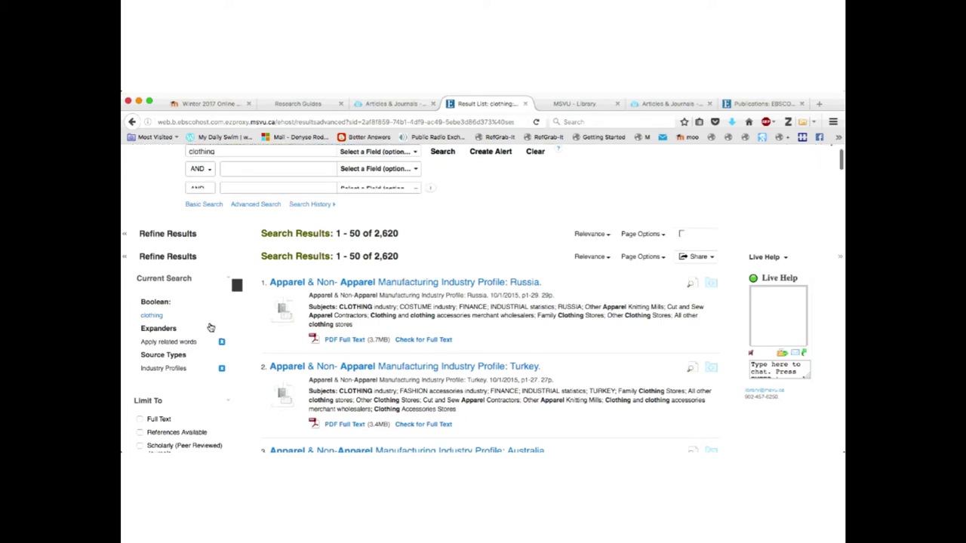
{"action": "scroll", "coordinate": [210, 328], "scroll_direction": "down", "scroll_amount": 1}
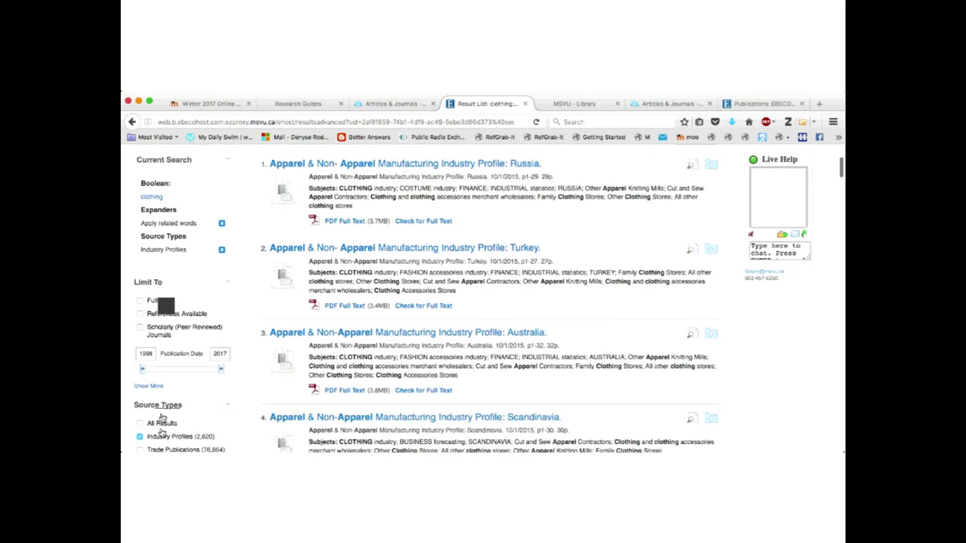
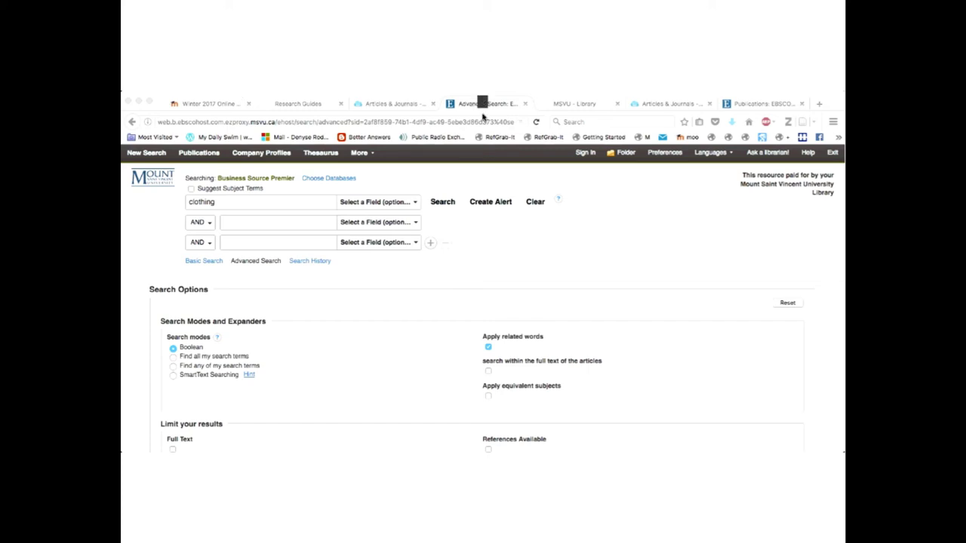
Try the SmartText Searching mode in Advanced Search and switch the search mode back to Boolean.
{"action": "left_click", "coordinate": [492, 238]}
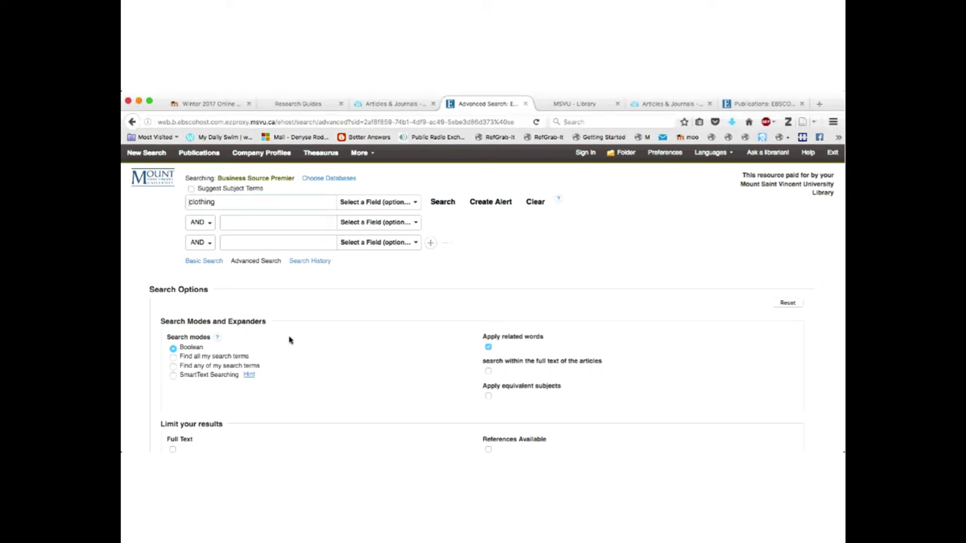
{"action": "double_click", "coordinate": [203, 376]}
{"action": "left_click_drag", "start_coordinate": [205, 379], "coordinate": [237, 382]}
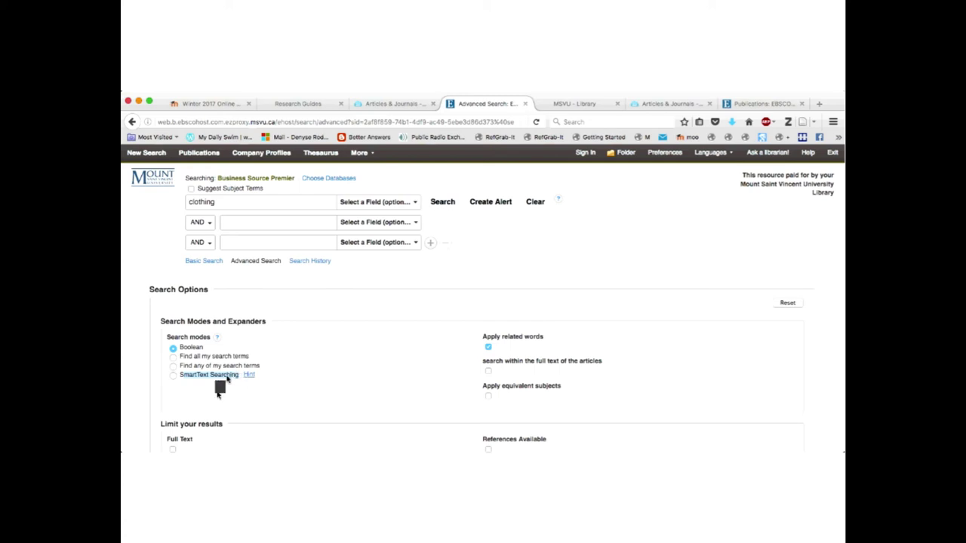
{"action": "left_click", "coordinate": [203, 379]}
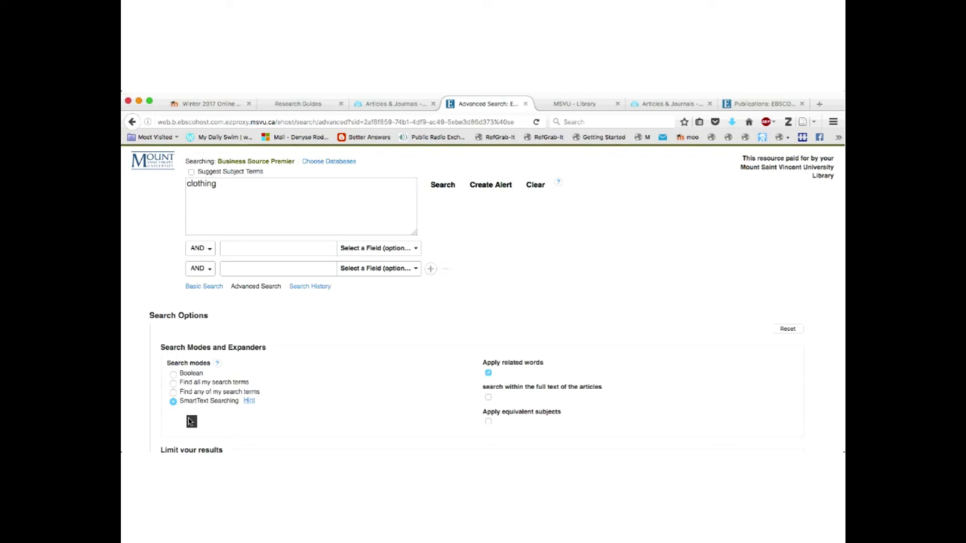
{"action": "left_click", "coordinate": [185, 373]}
{"action": "double_click", "coordinate": [194, 330]}
{"action": "left_click", "coordinate": [190, 361]}
{"action": "left_click_drag", "start_coordinate": [209, 361], "coordinate": [224, 359]}
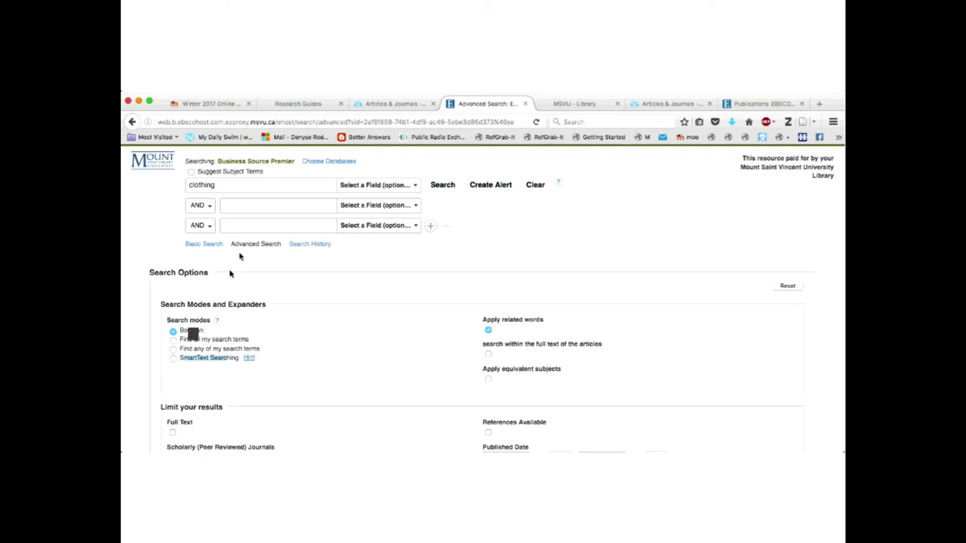
Add marketing as a second search term combined with clothing by AND, and run the search.
{"action": "left_click", "coordinate": [249, 186]}
{"action": "left_click", "coordinate": [248, 207]}
{"action": "left_click", "coordinate": [244, 225]}
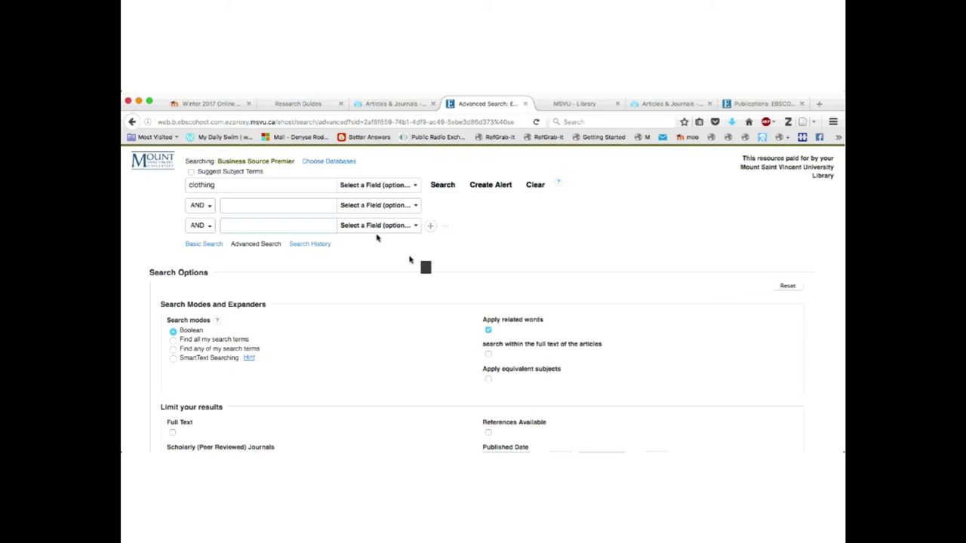
{"action": "left_click", "coordinate": [247, 219]}
{"action": "left_click", "coordinate": [240, 206]}
{"action": "type", "text": "marketing"}
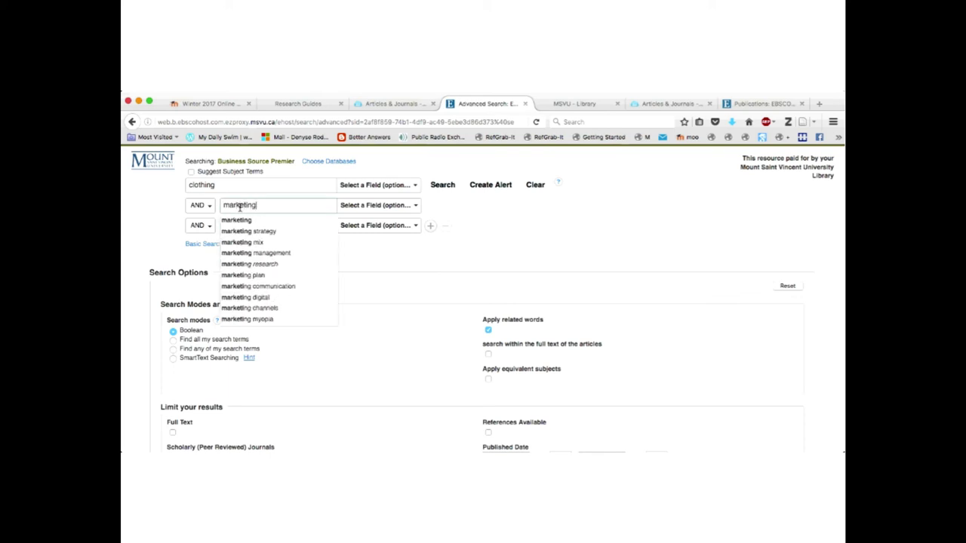
{"action": "key", "text": "Return"}
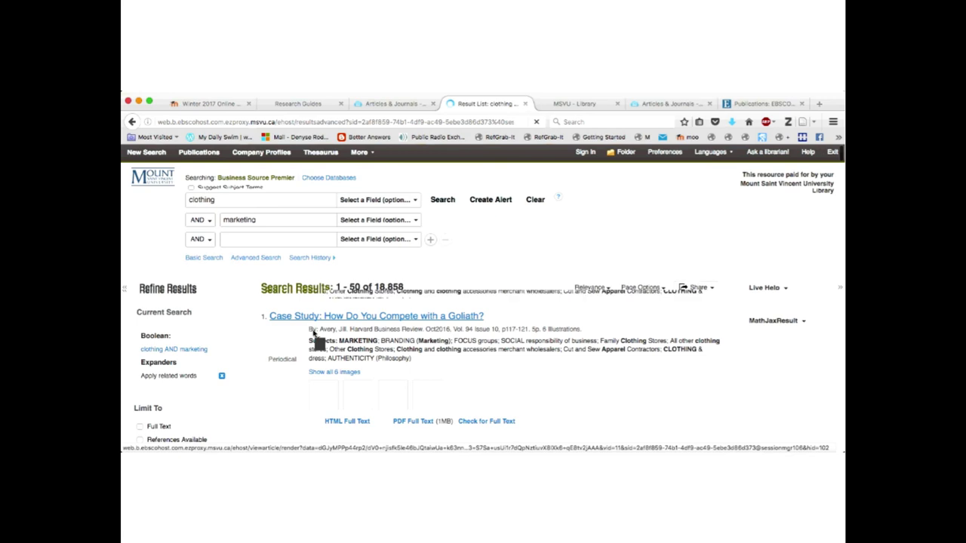
Open the record of "Case Study: How Do You Compete with a Goliath?" and highlight its abstract.
{"action": "scroll", "coordinate": [164, 366], "scroll_direction": "down", "scroll_amount": 1}
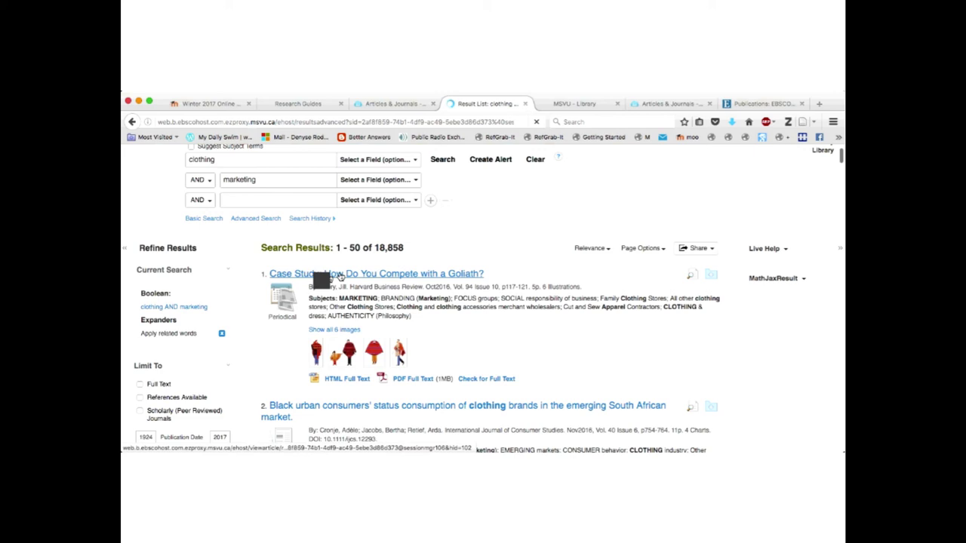
{"action": "left_click", "coordinate": [339, 276]}
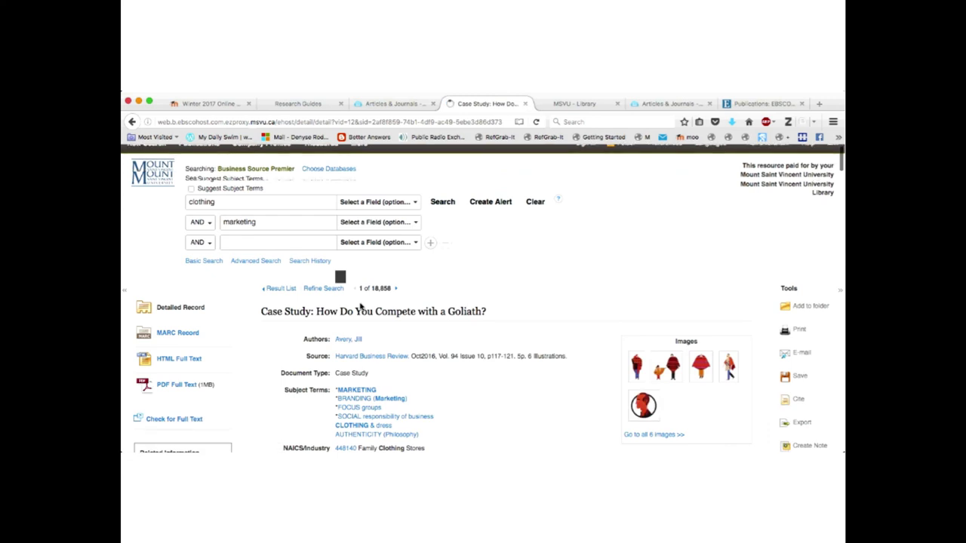
{"action": "scroll", "coordinate": [361, 306], "scroll_direction": "down", "scroll_amount": 3}
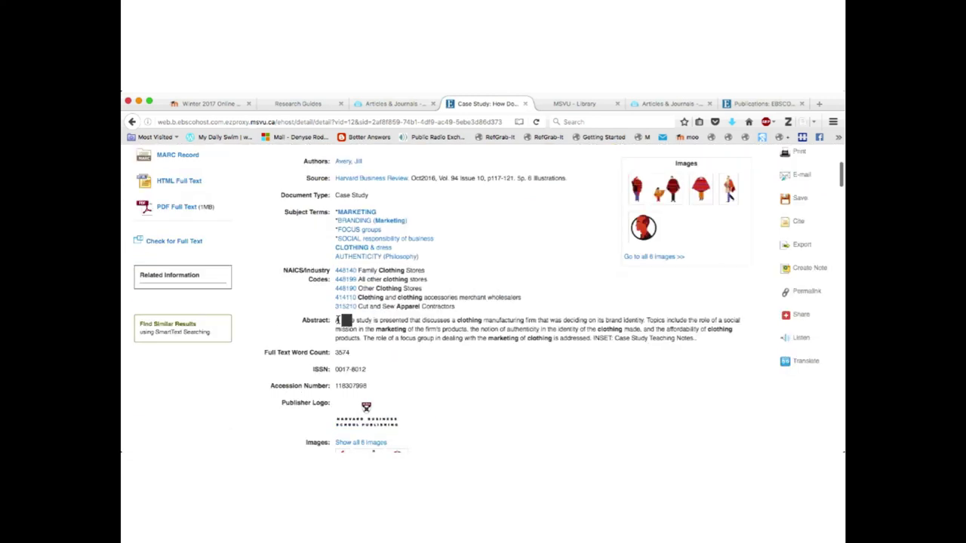
{"action": "left_click_drag", "start_coordinate": [338, 323], "coordinate": [698, 346]}
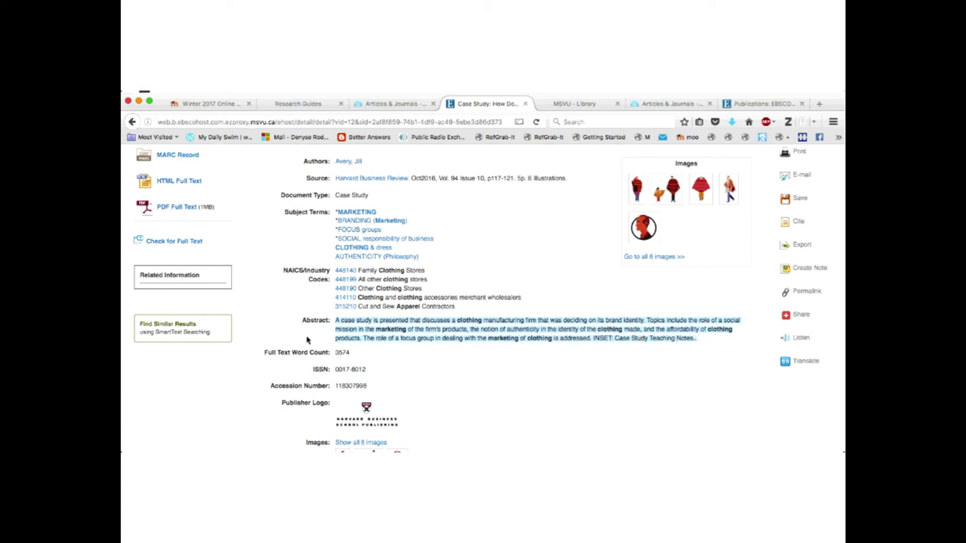
Open the article's PDF full text, and view its e-mail form and cancel it without sending.
{"action": "left_click", "coordinate": [174, 209]}
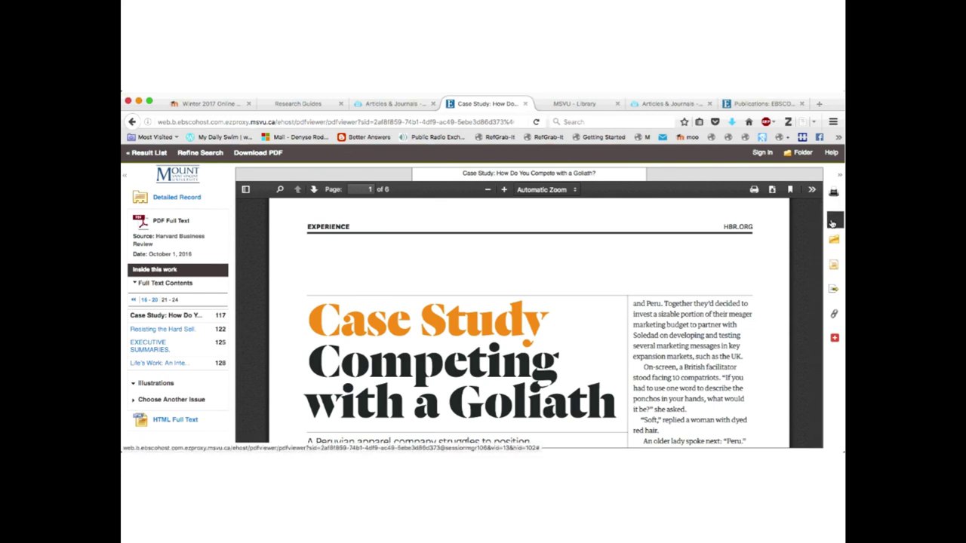
{"action": "left_click", "coordinate": [832, 222]}
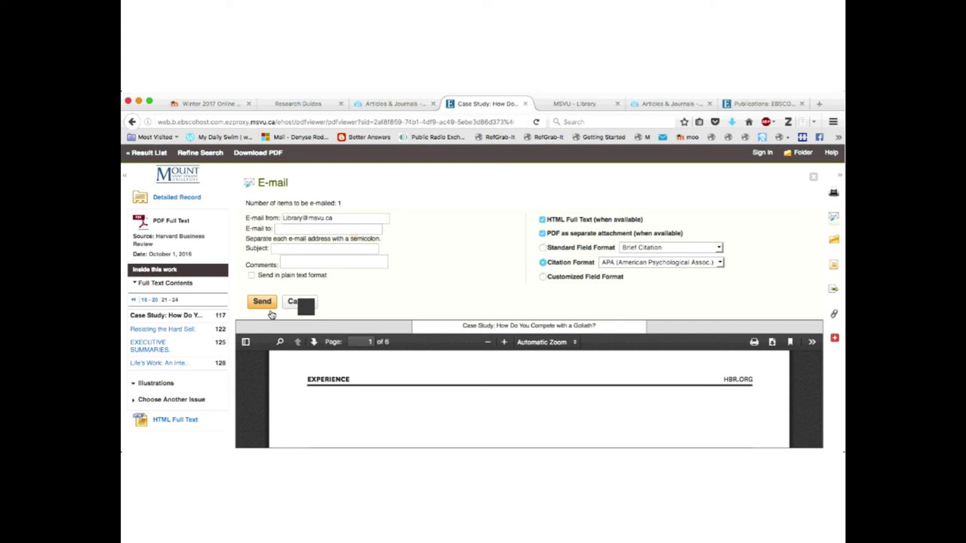
{"action": "left_click", "coordinate": [292, 301]}
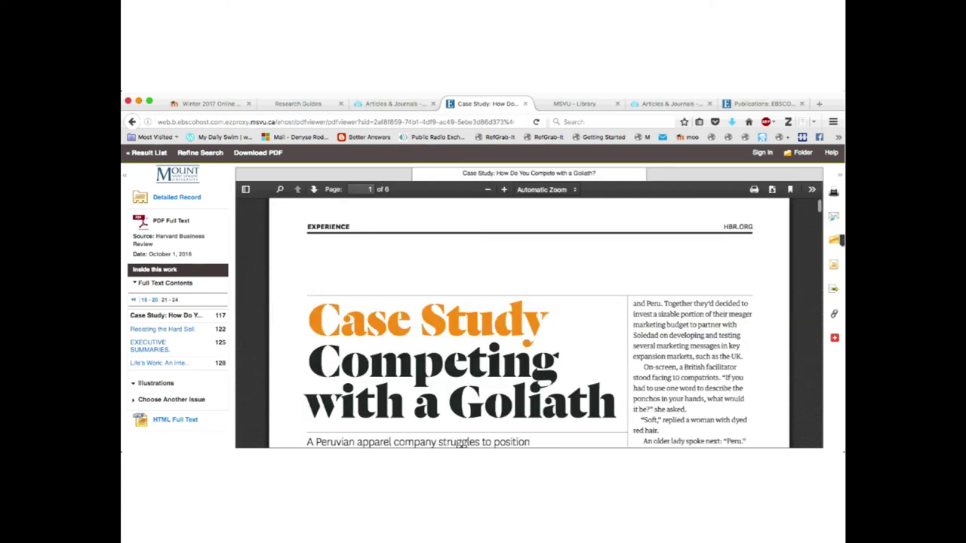
Show the article's citation formats and highlight "How Do You Compete with a Goliath?" in the APA reference.
{"action": "left_click", "coordinate": [830, 271]}
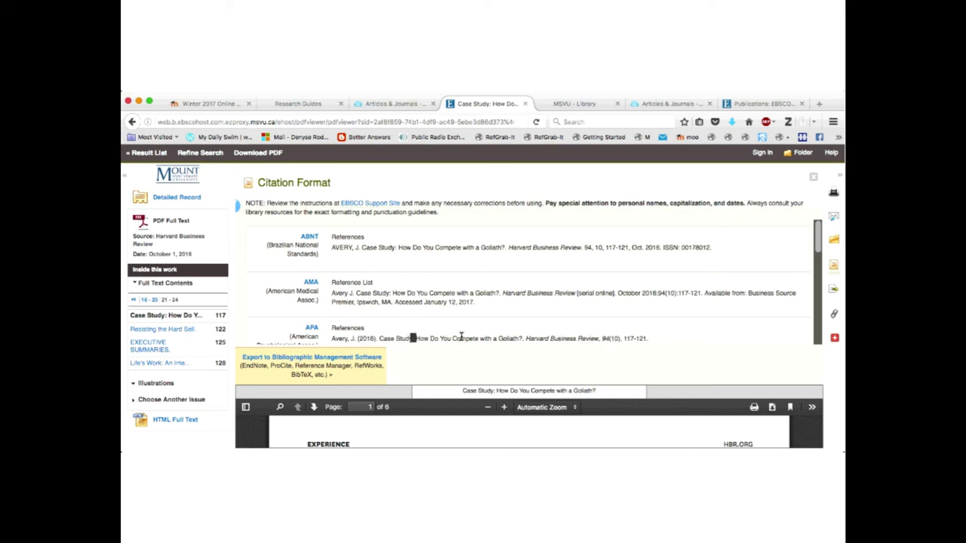
{"action": "left_click_drag", "start_coordinate": [417, 339], "coordinate": [521, 339]}
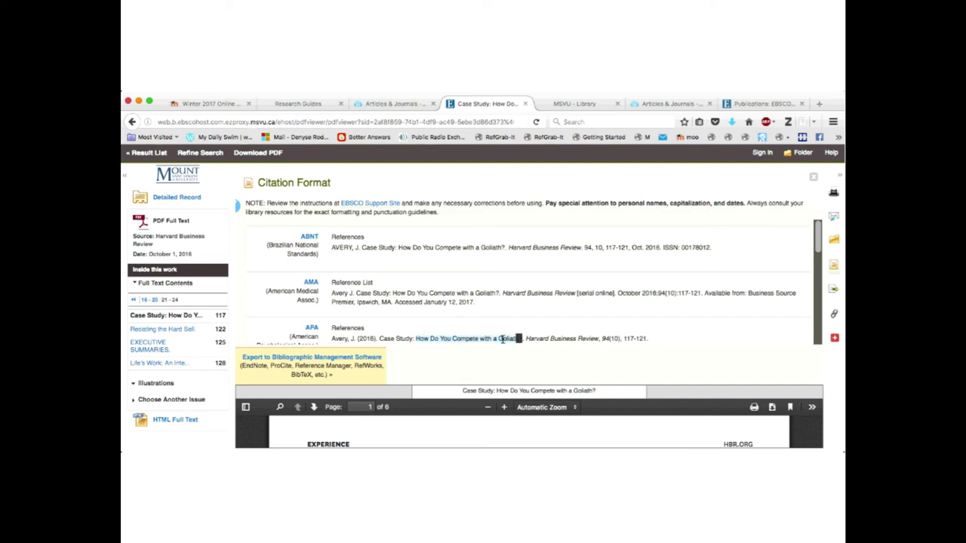